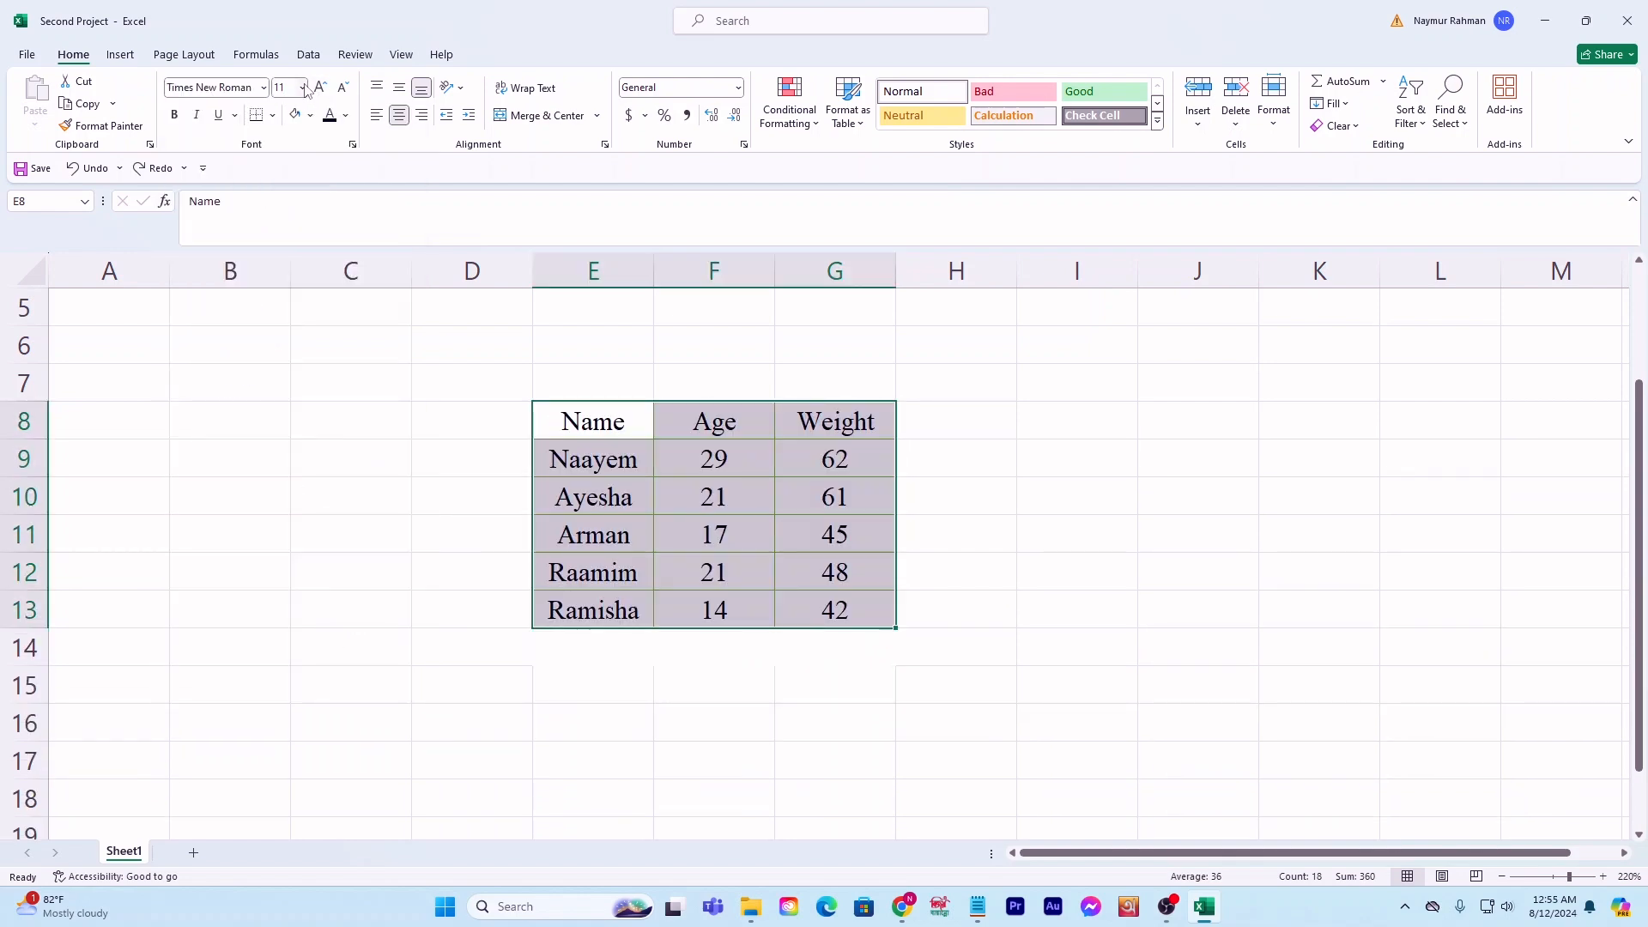
Step: Set the font size of the table in E8:G13 to 16 and make its text bold
click(303, 89)
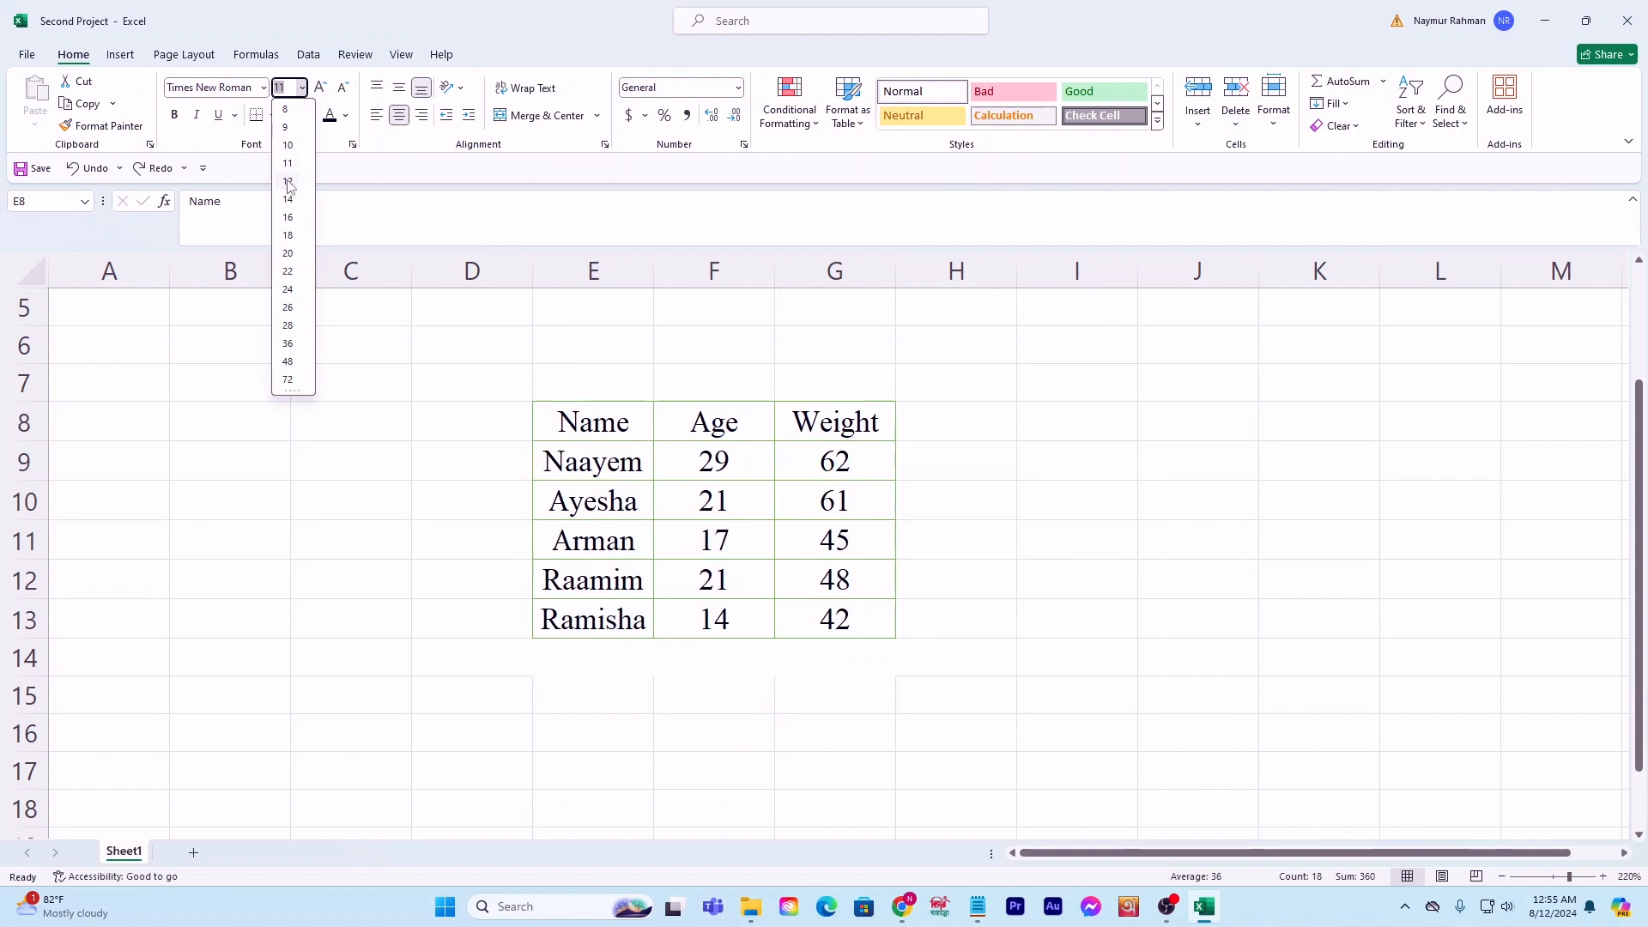
click(288, 217)
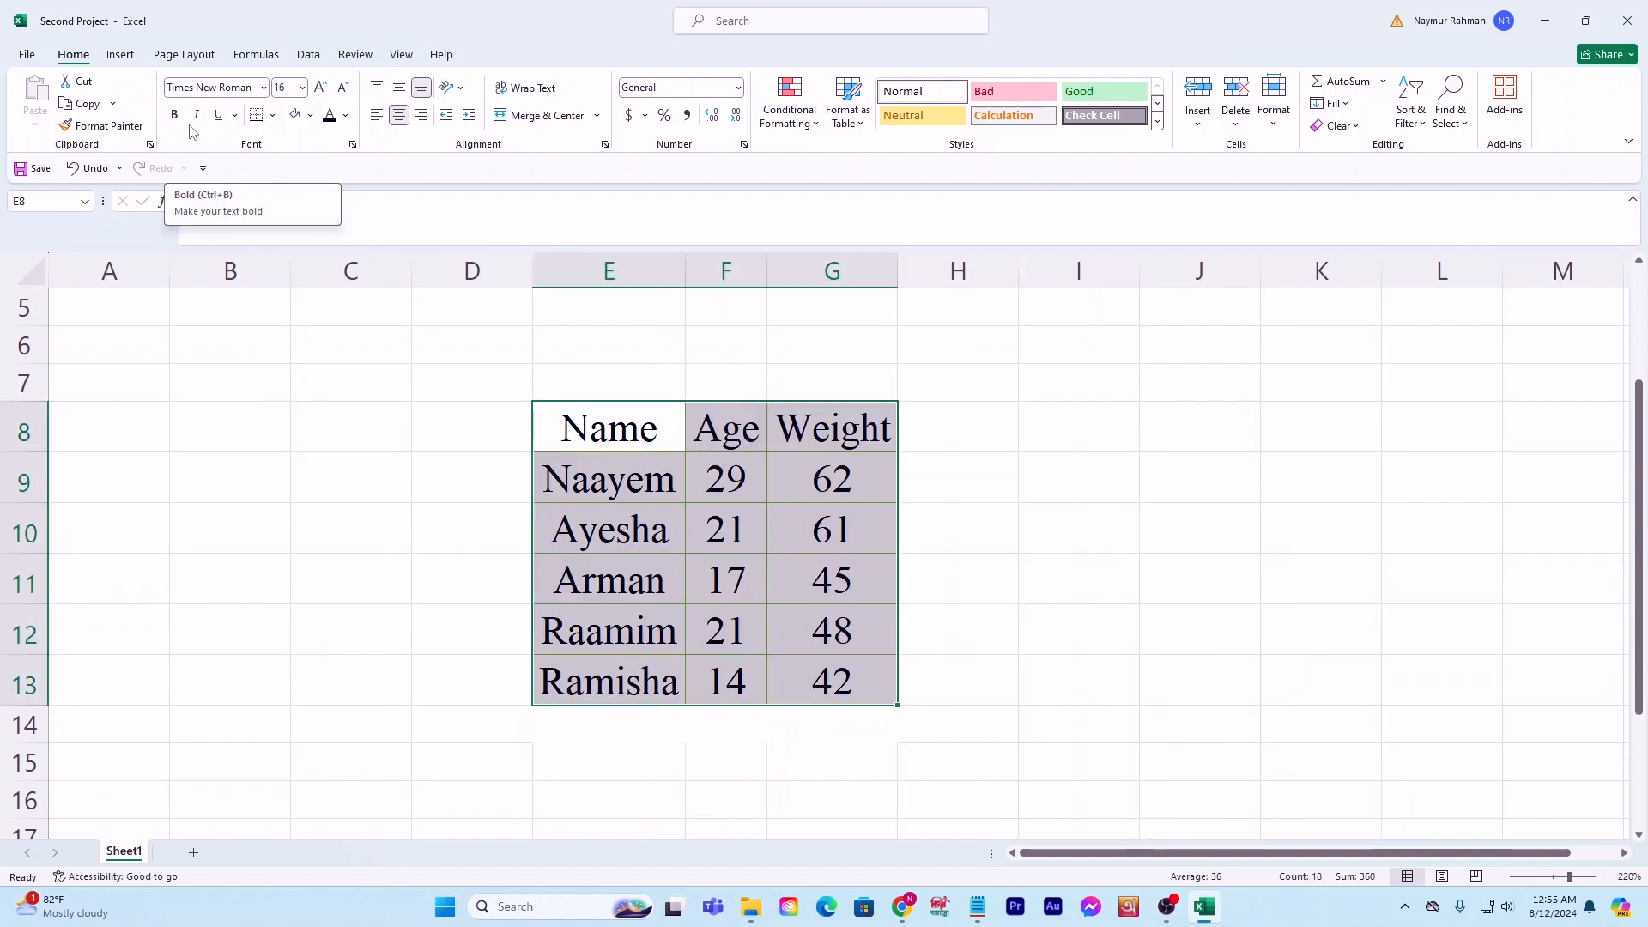
click(176, 116)
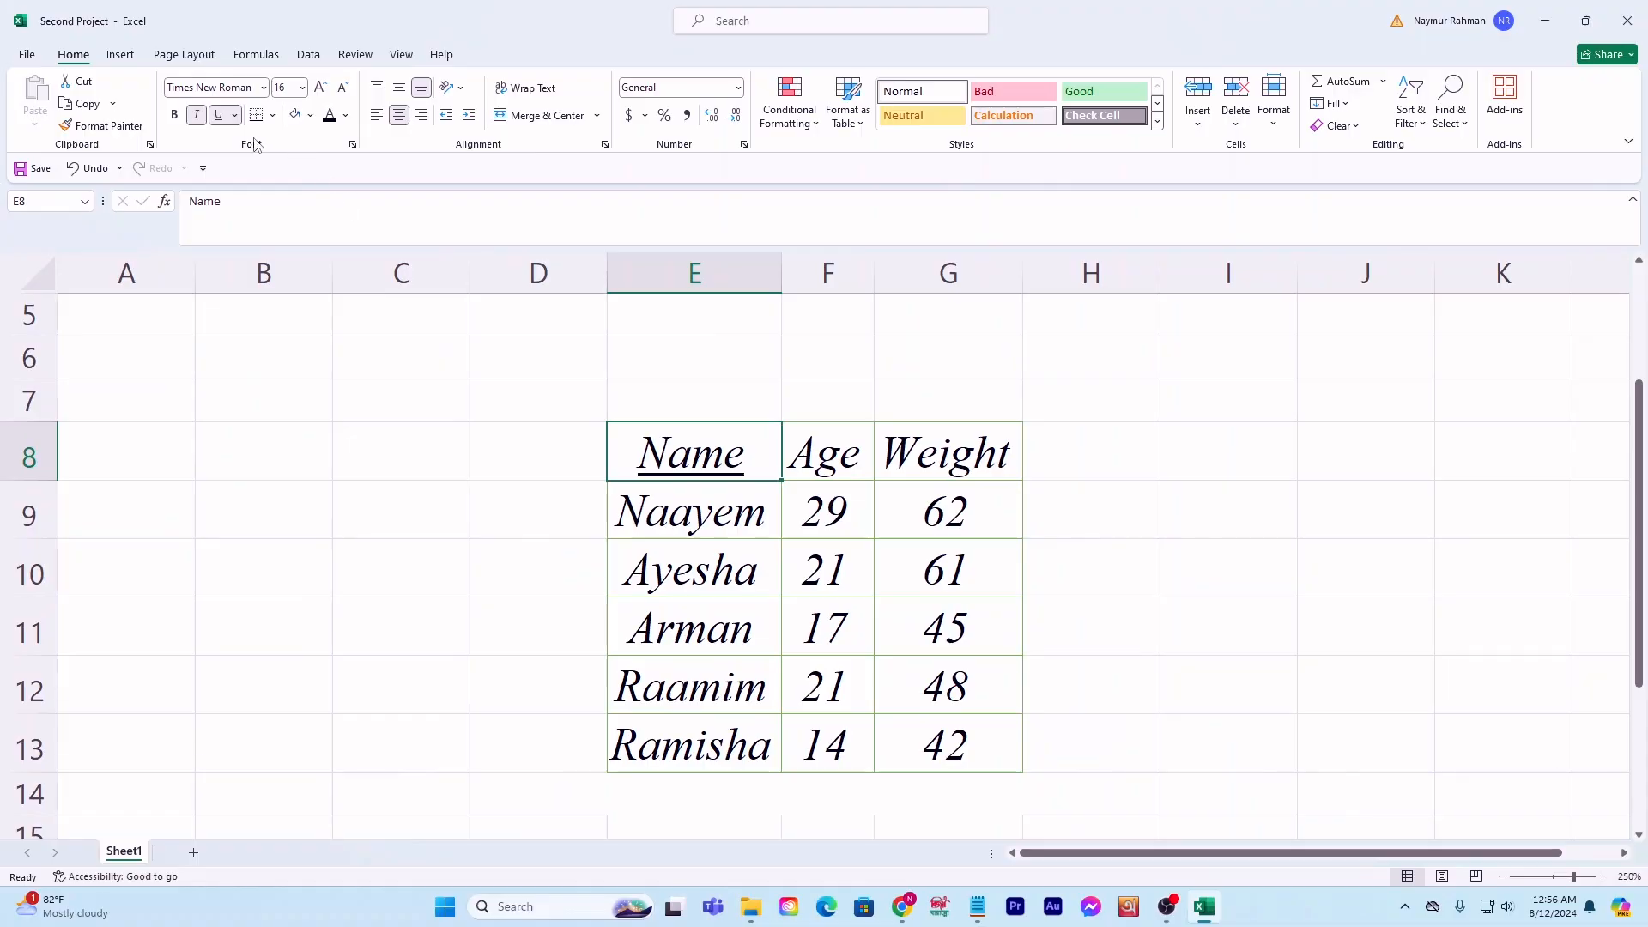
Step: Apply a double underline to the Name heading in cell E8
click(234, 115)
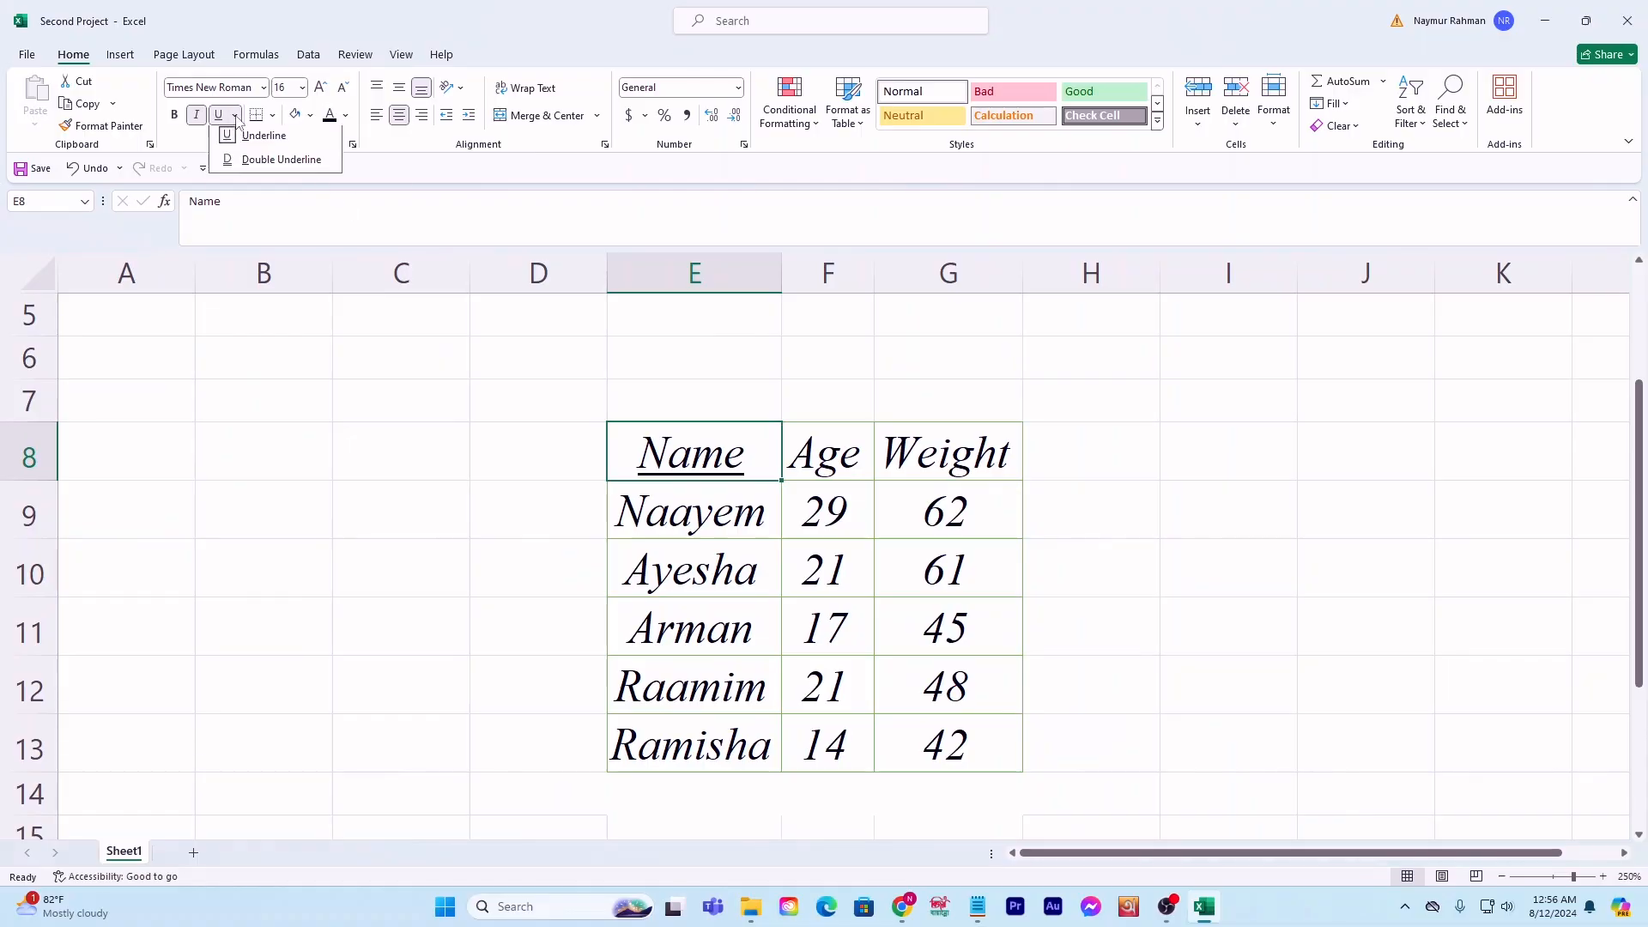
click(249, 159)
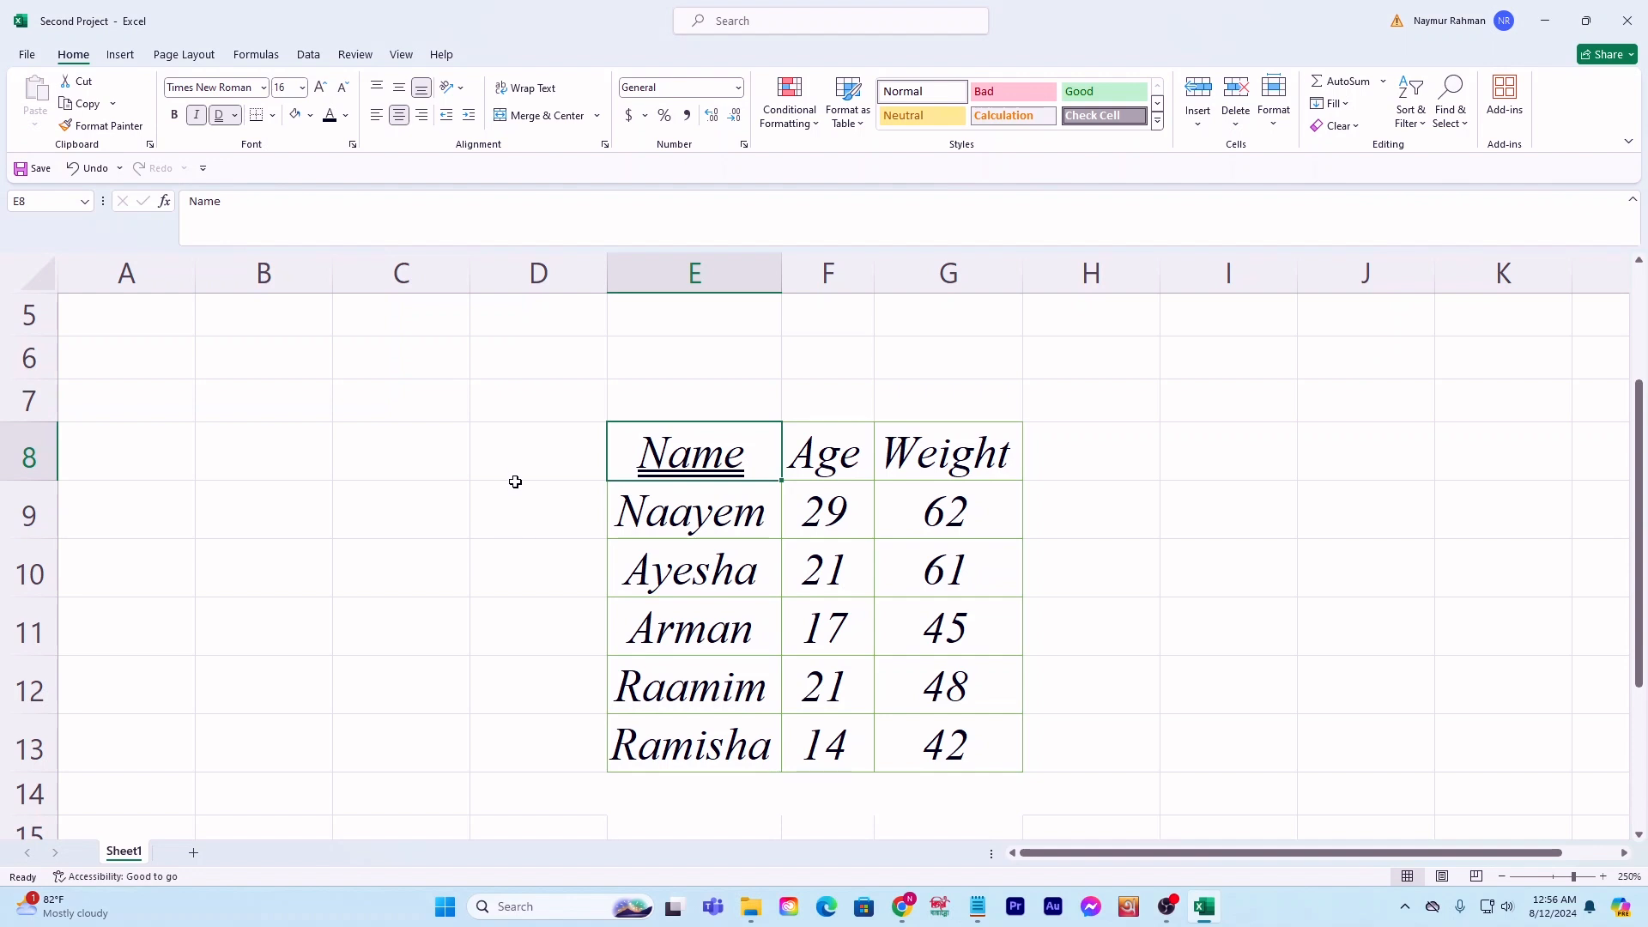
click(528, 453)
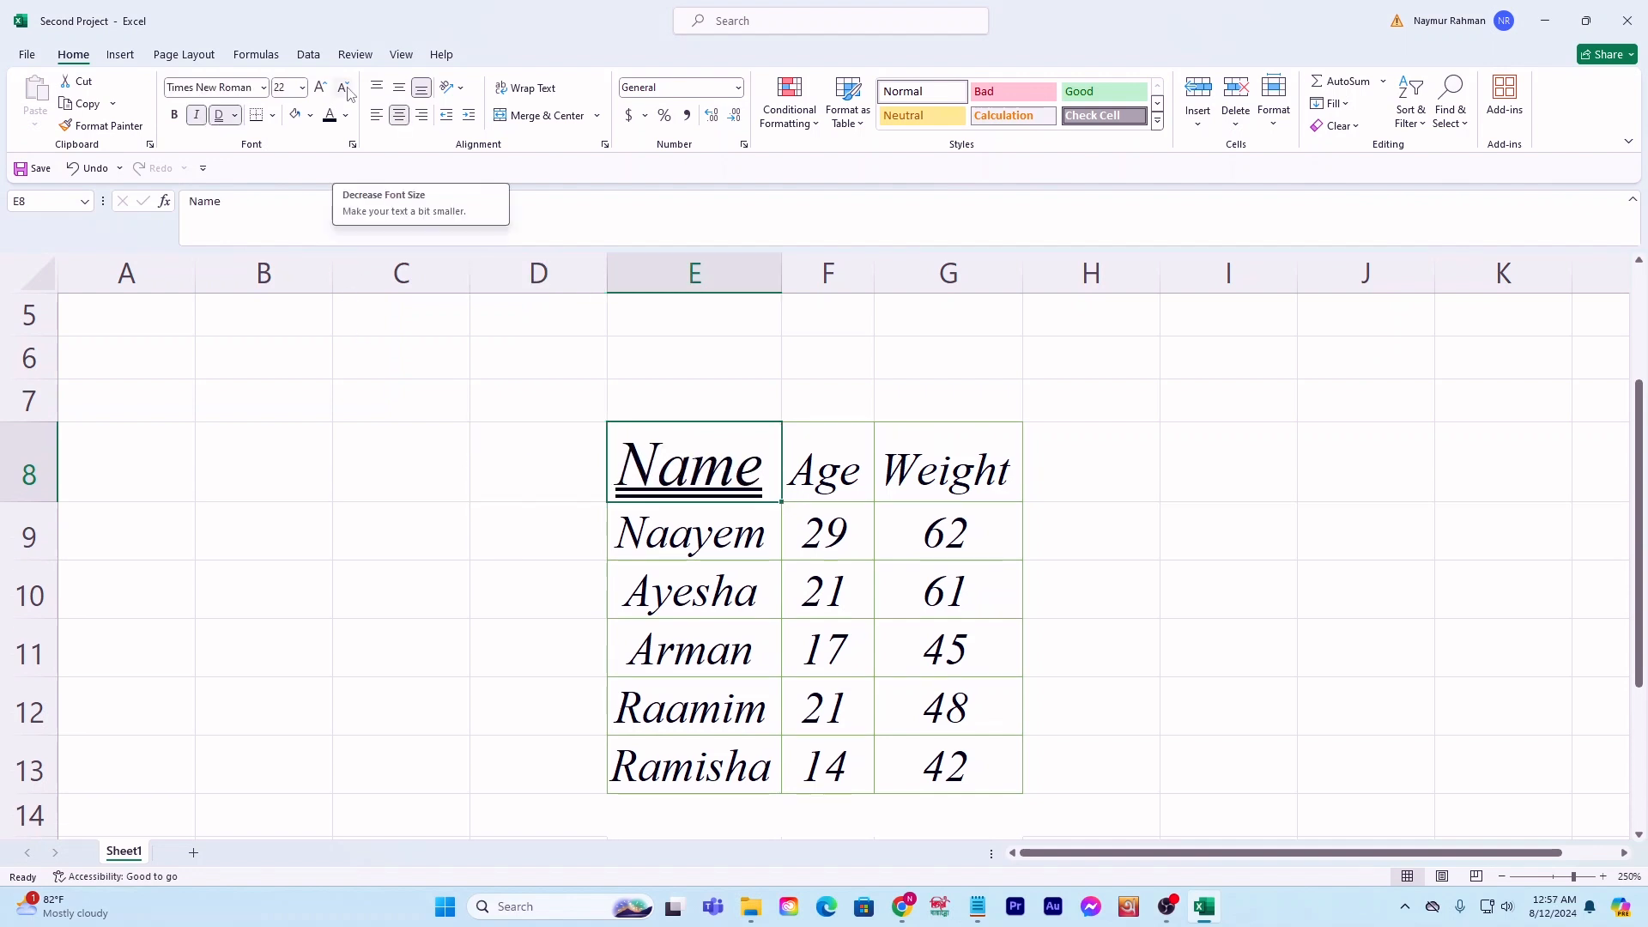
Step: Decrease the font size of the Name heading in E8 step by step to 14
click(344, 89)
click(344, 89)
click(344, 88)
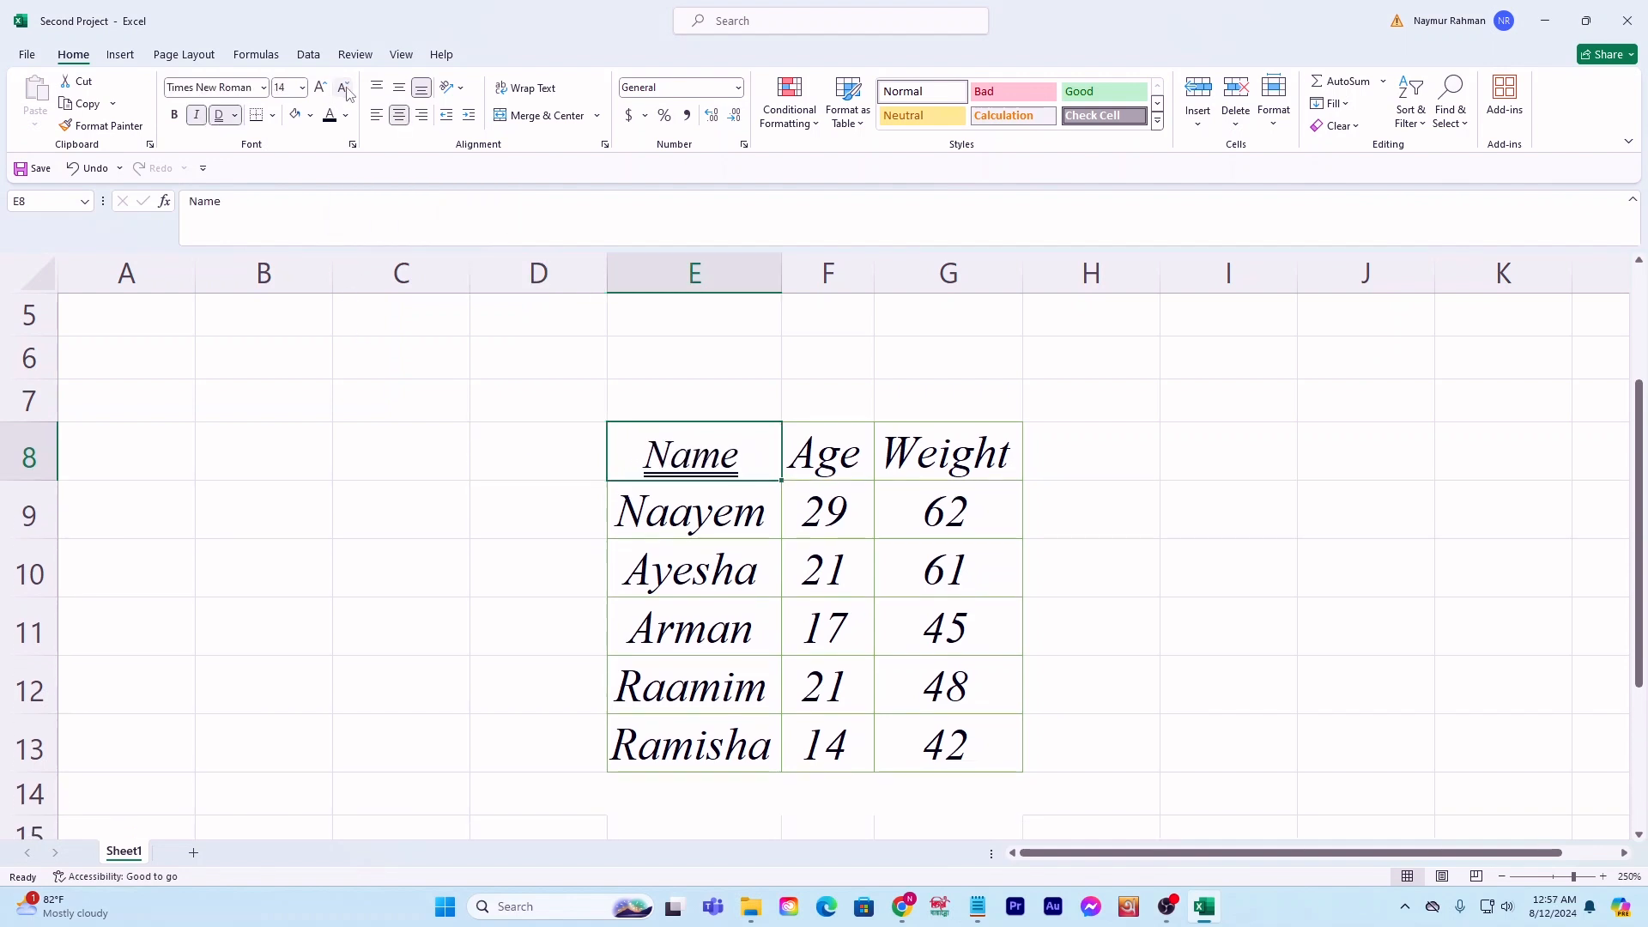
click(344, 88)
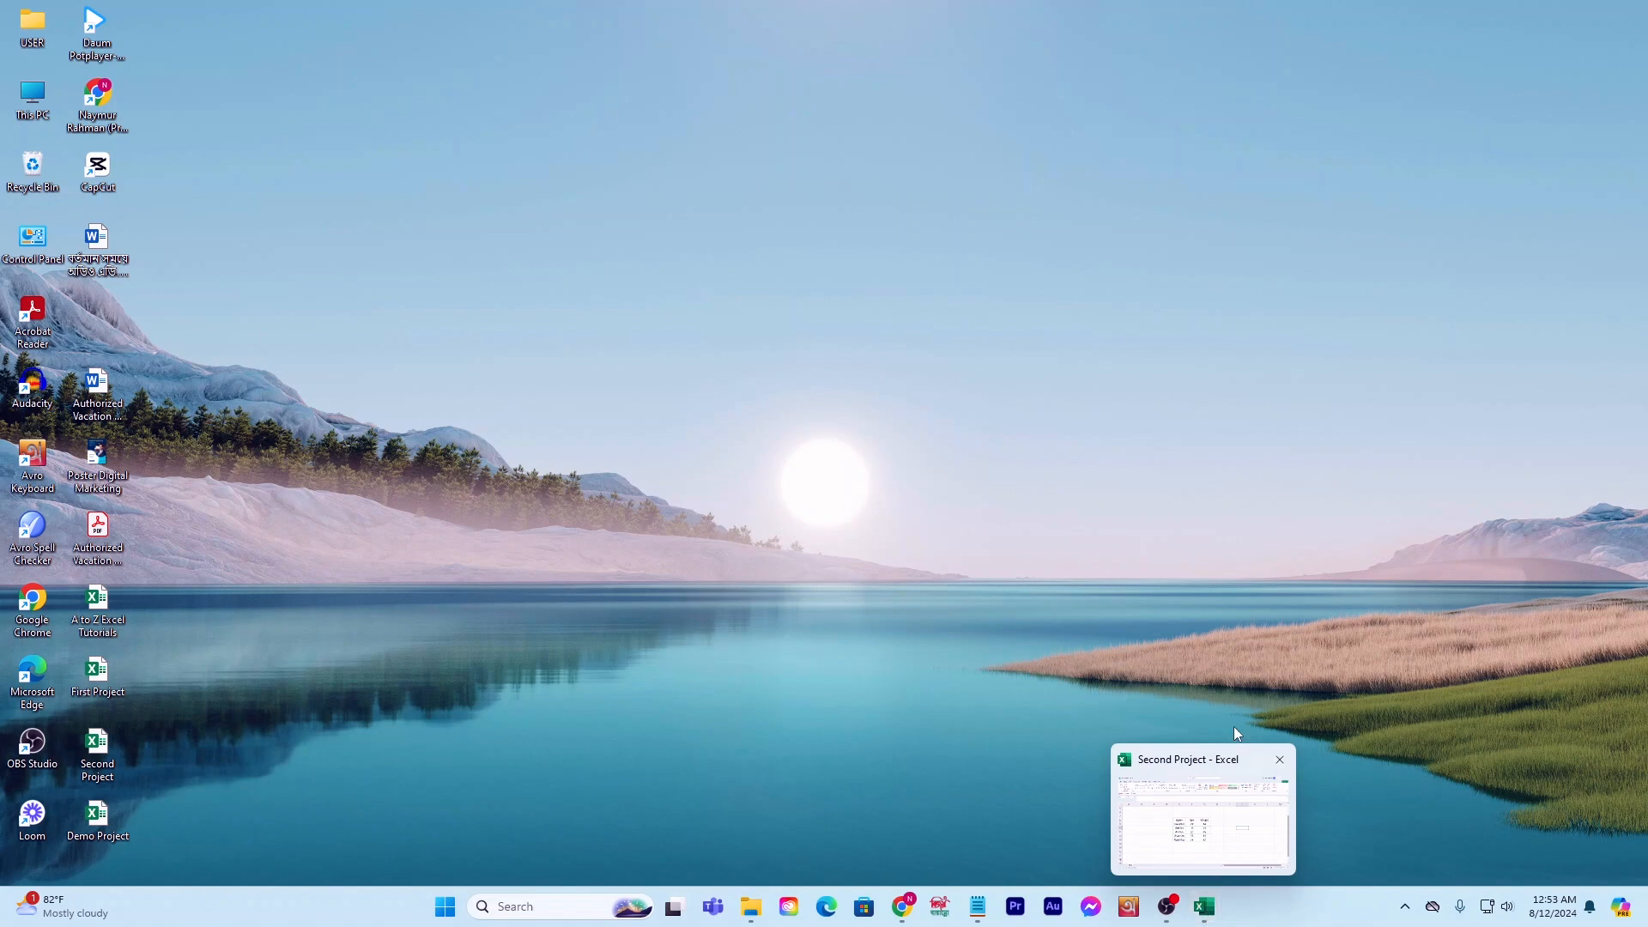
Step: Switch to the Second Project workbook in Excel and select the Name heading in cell E8
click(1198, 915)
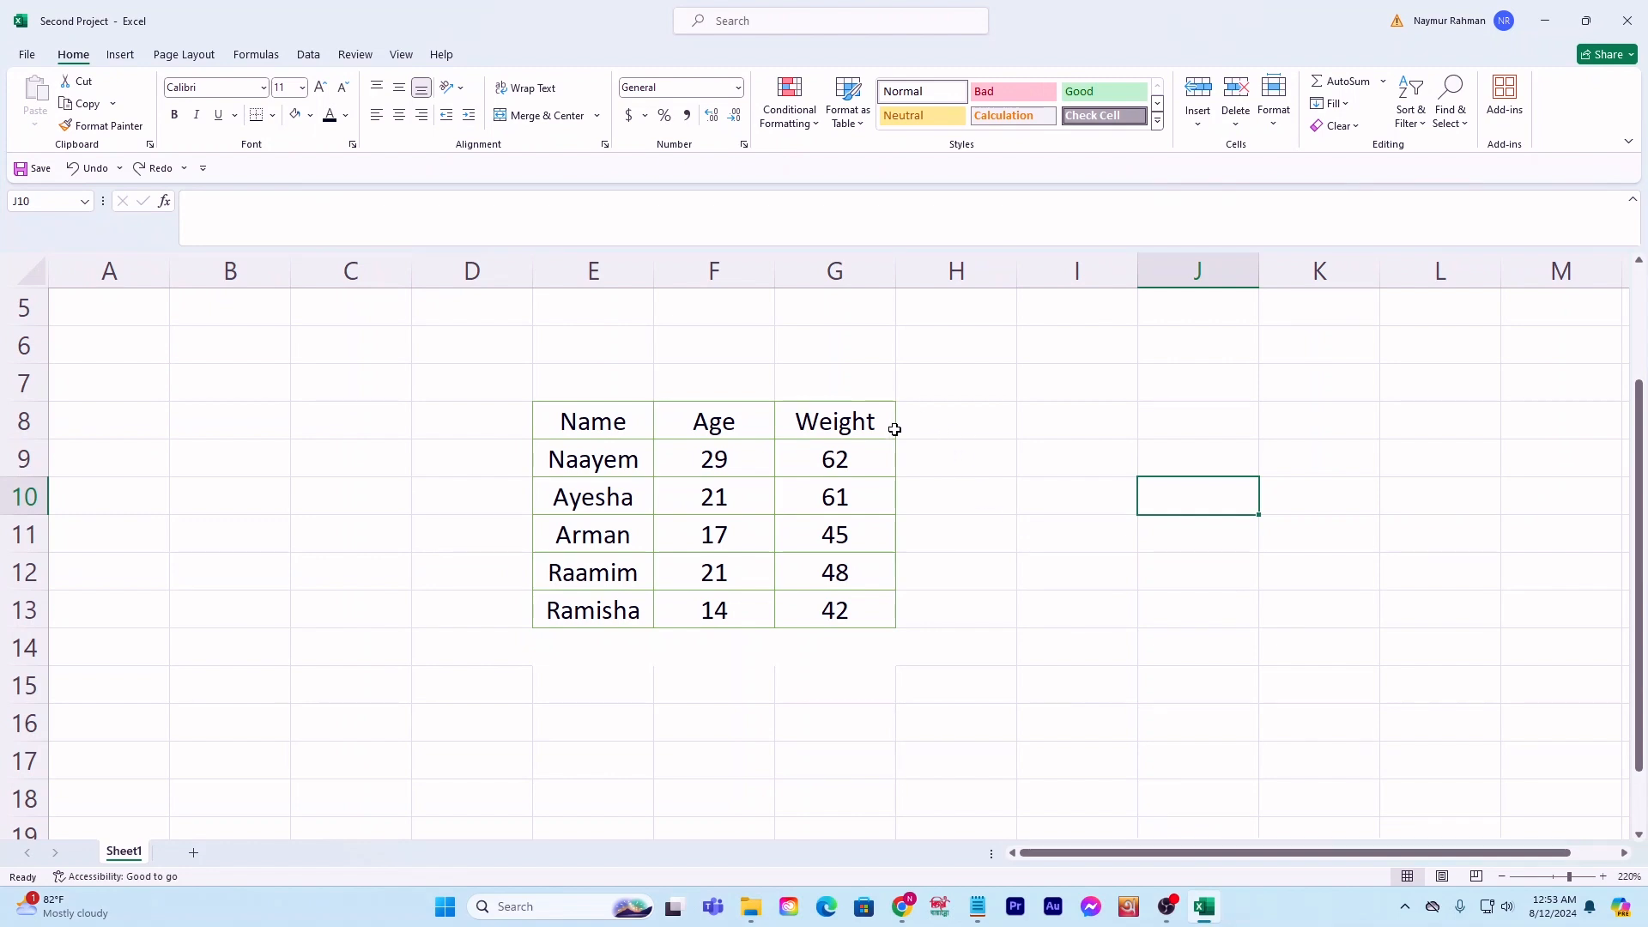
click(976, 483)
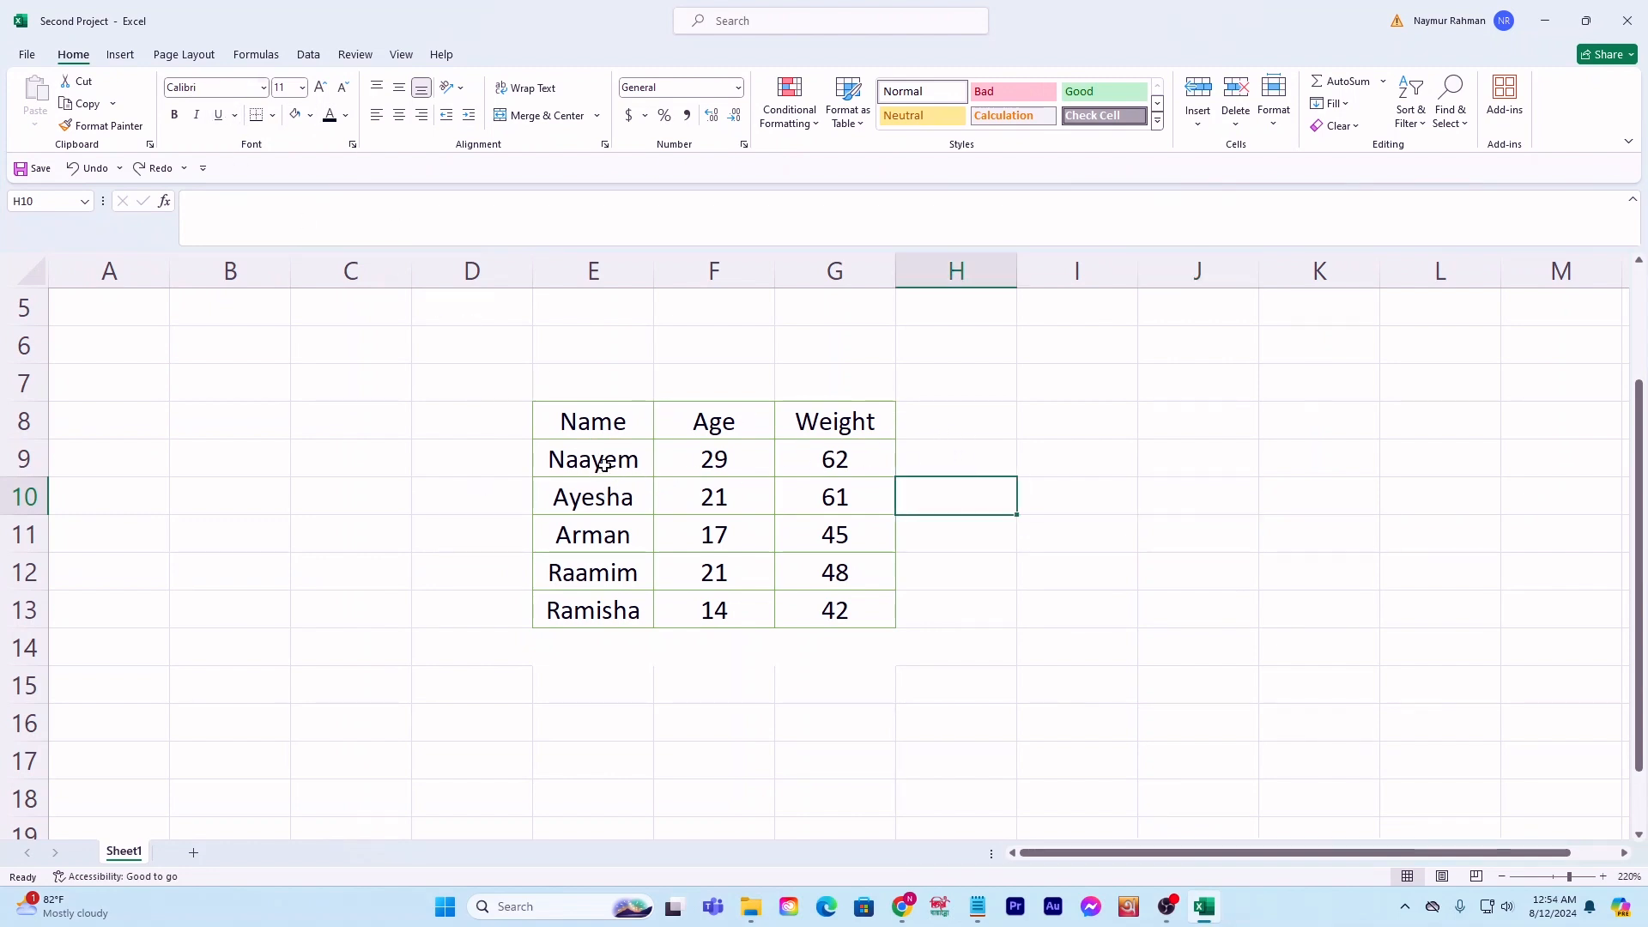
click(589, 423)
Step: Look over the available fonts and font sizes, leaving the Name heading as it is
click(344, 138)
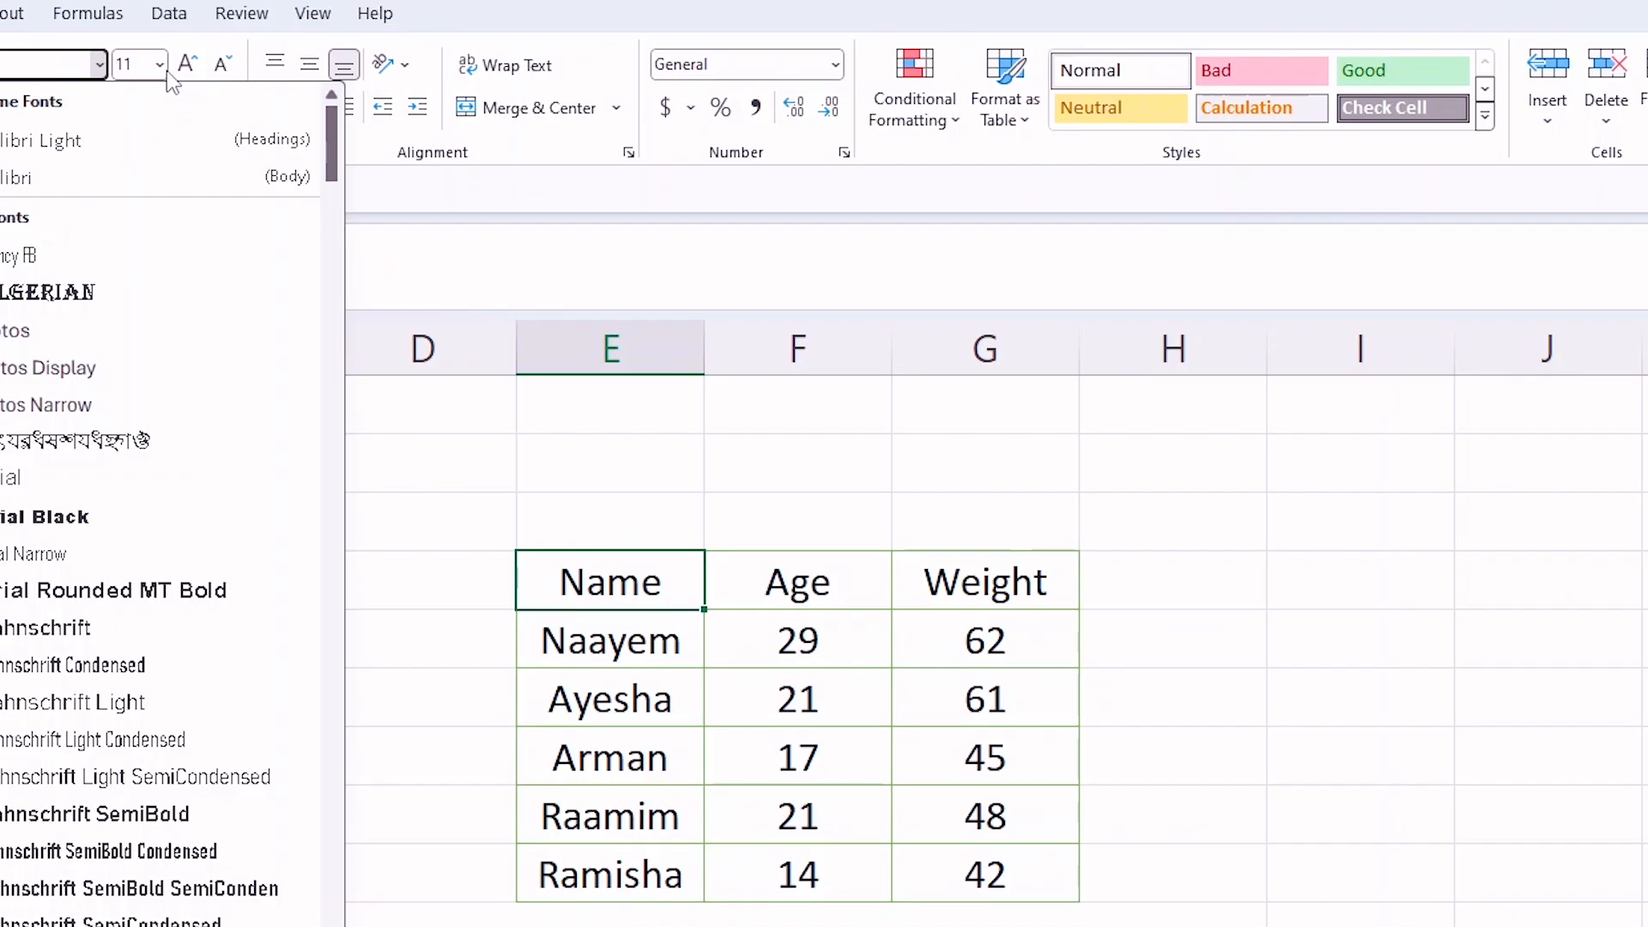
click(160, 65)
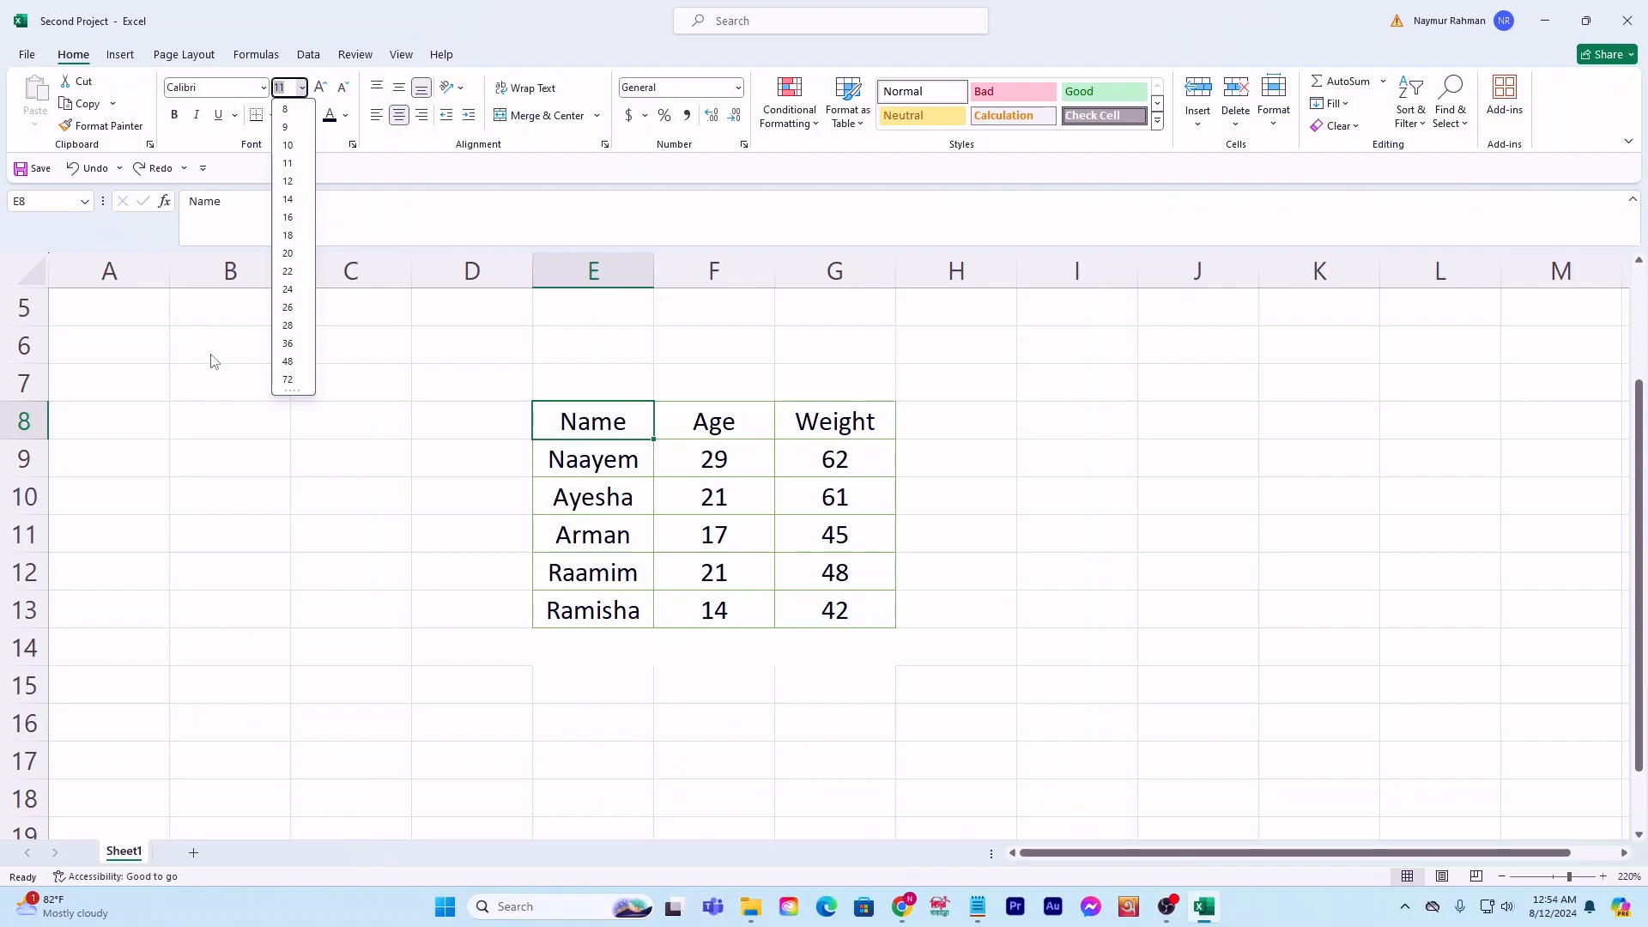
click(26, 476)
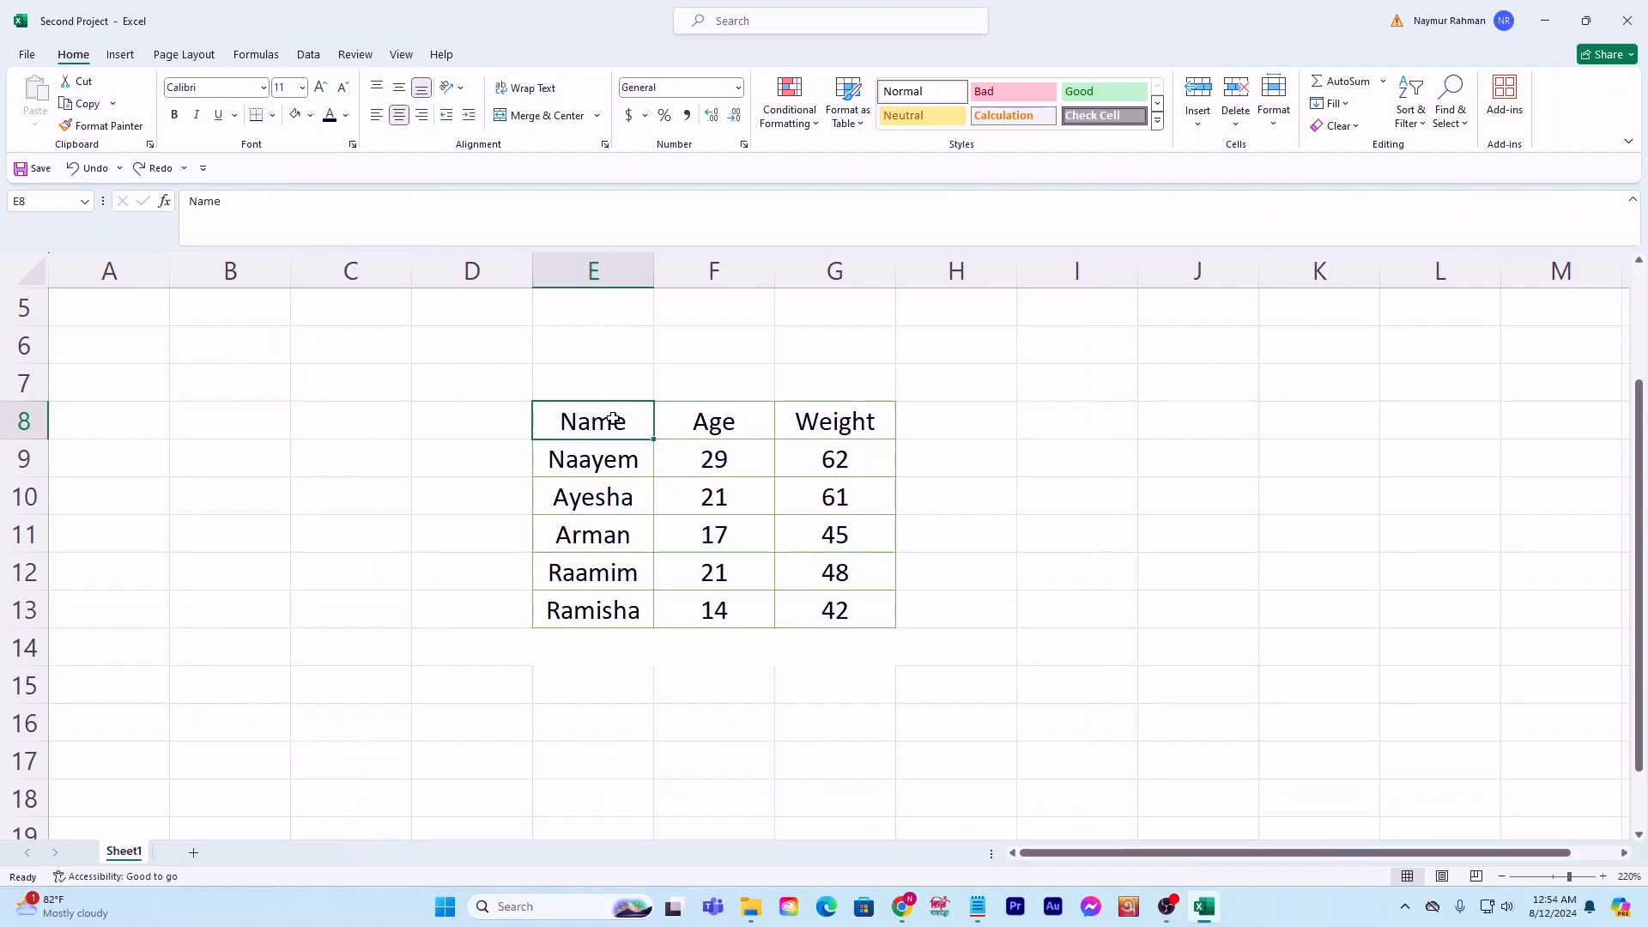
Step: Set the font of the whole table in E8:G13 to Times New Roman
drag(598, 423, 843, 612)
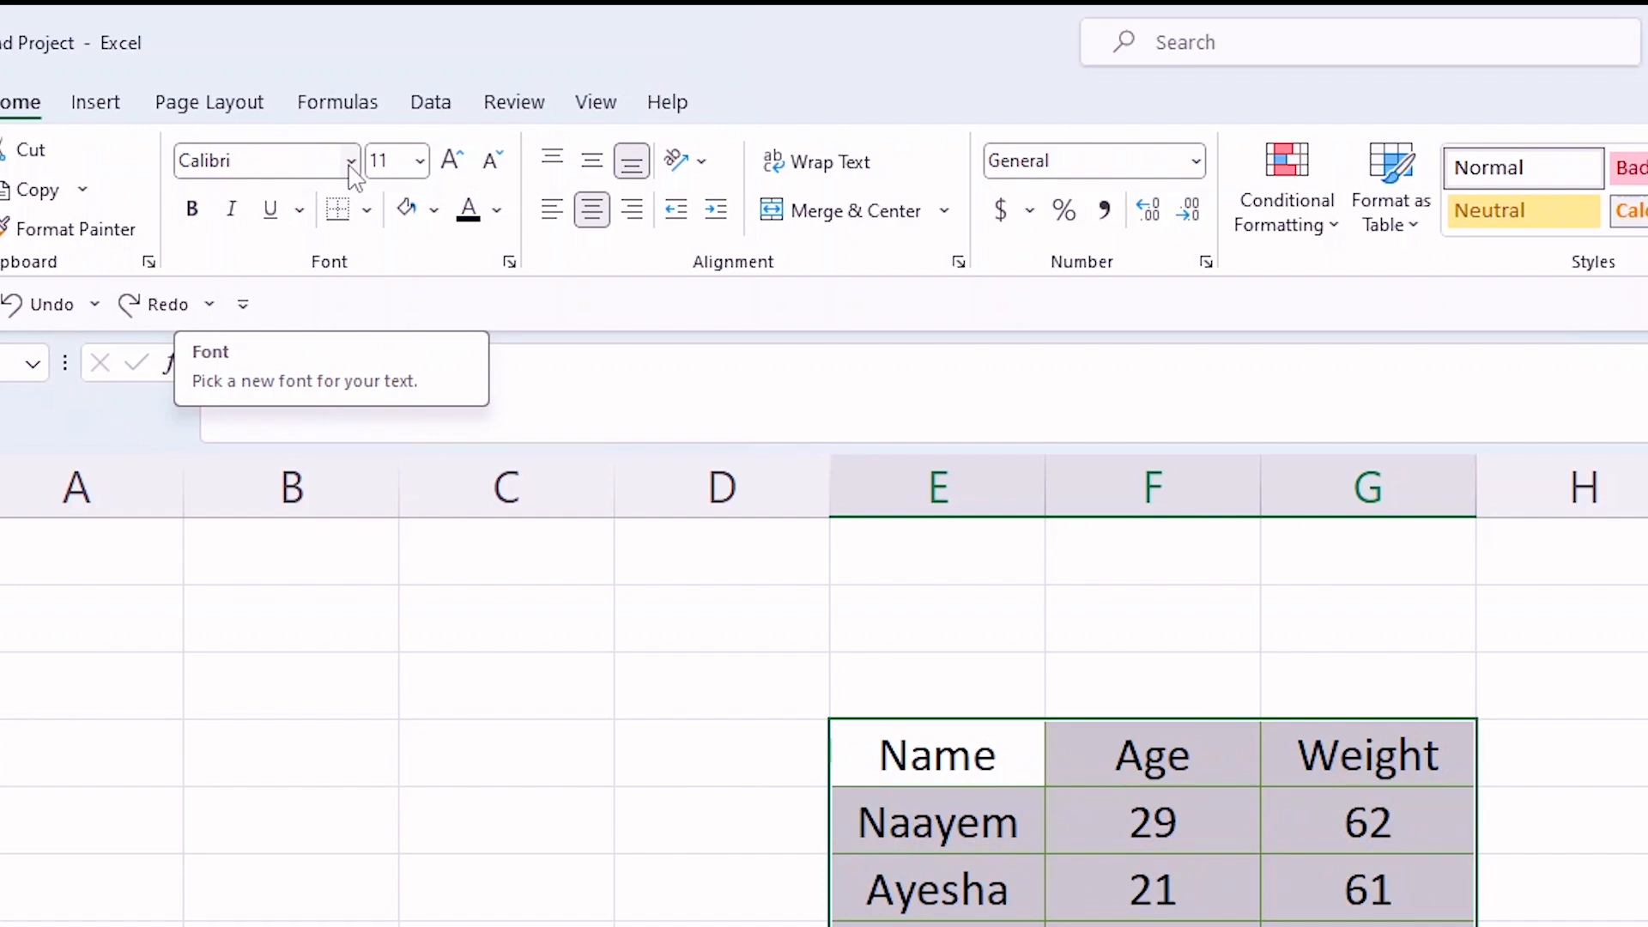
click(351, 164)
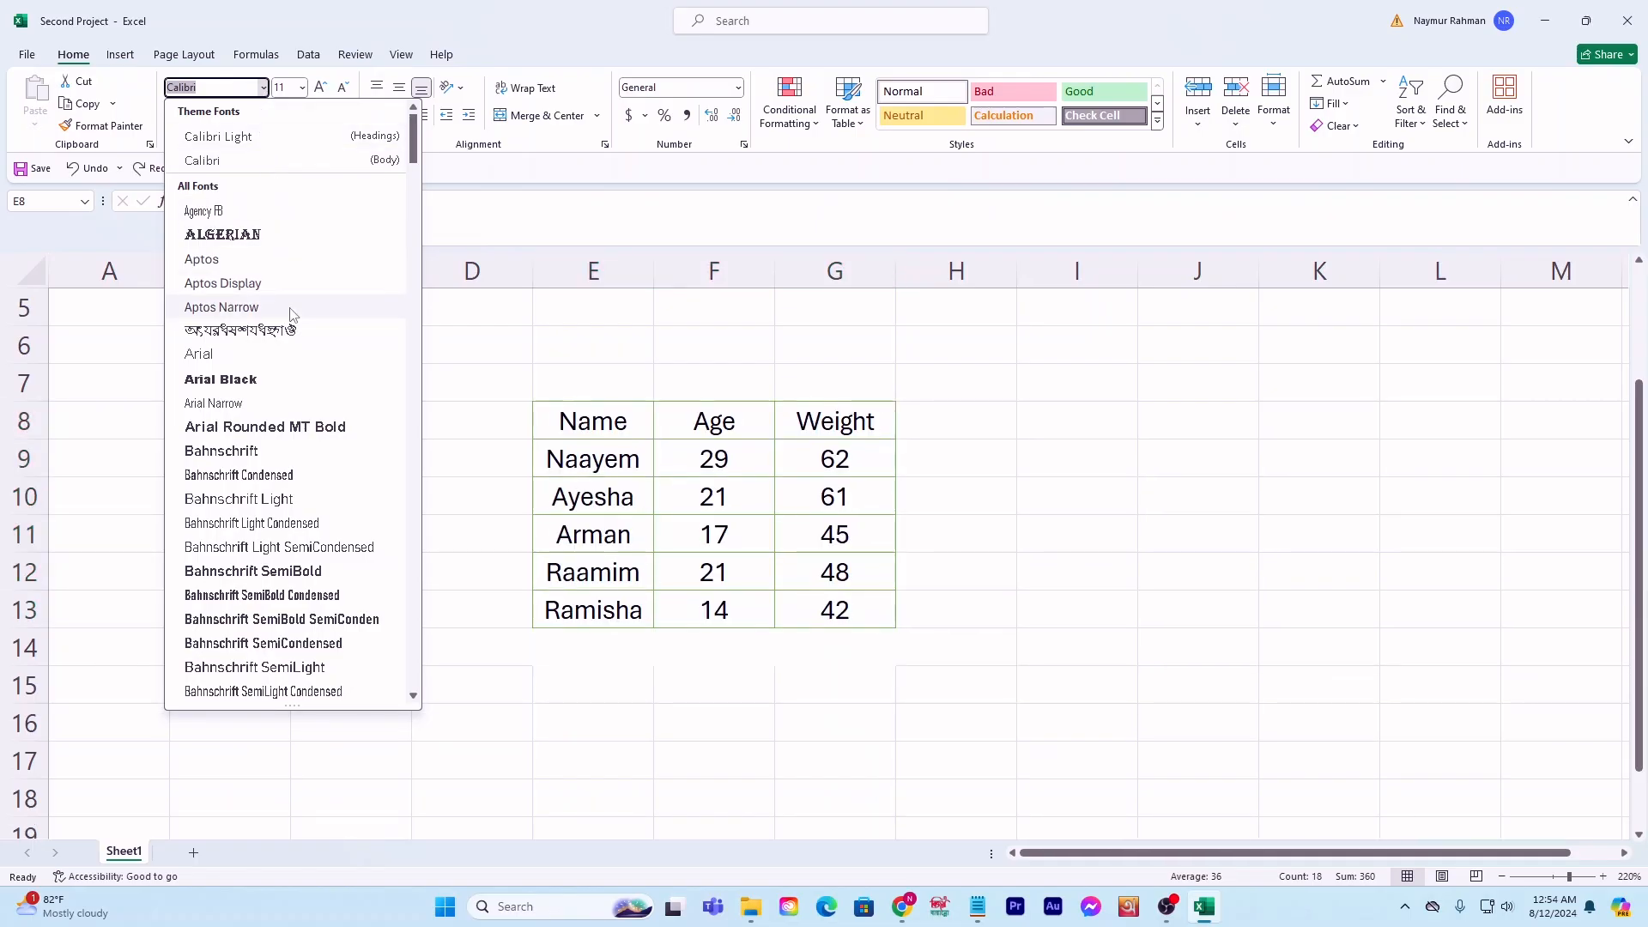
scroll(266, 515, down, 15)
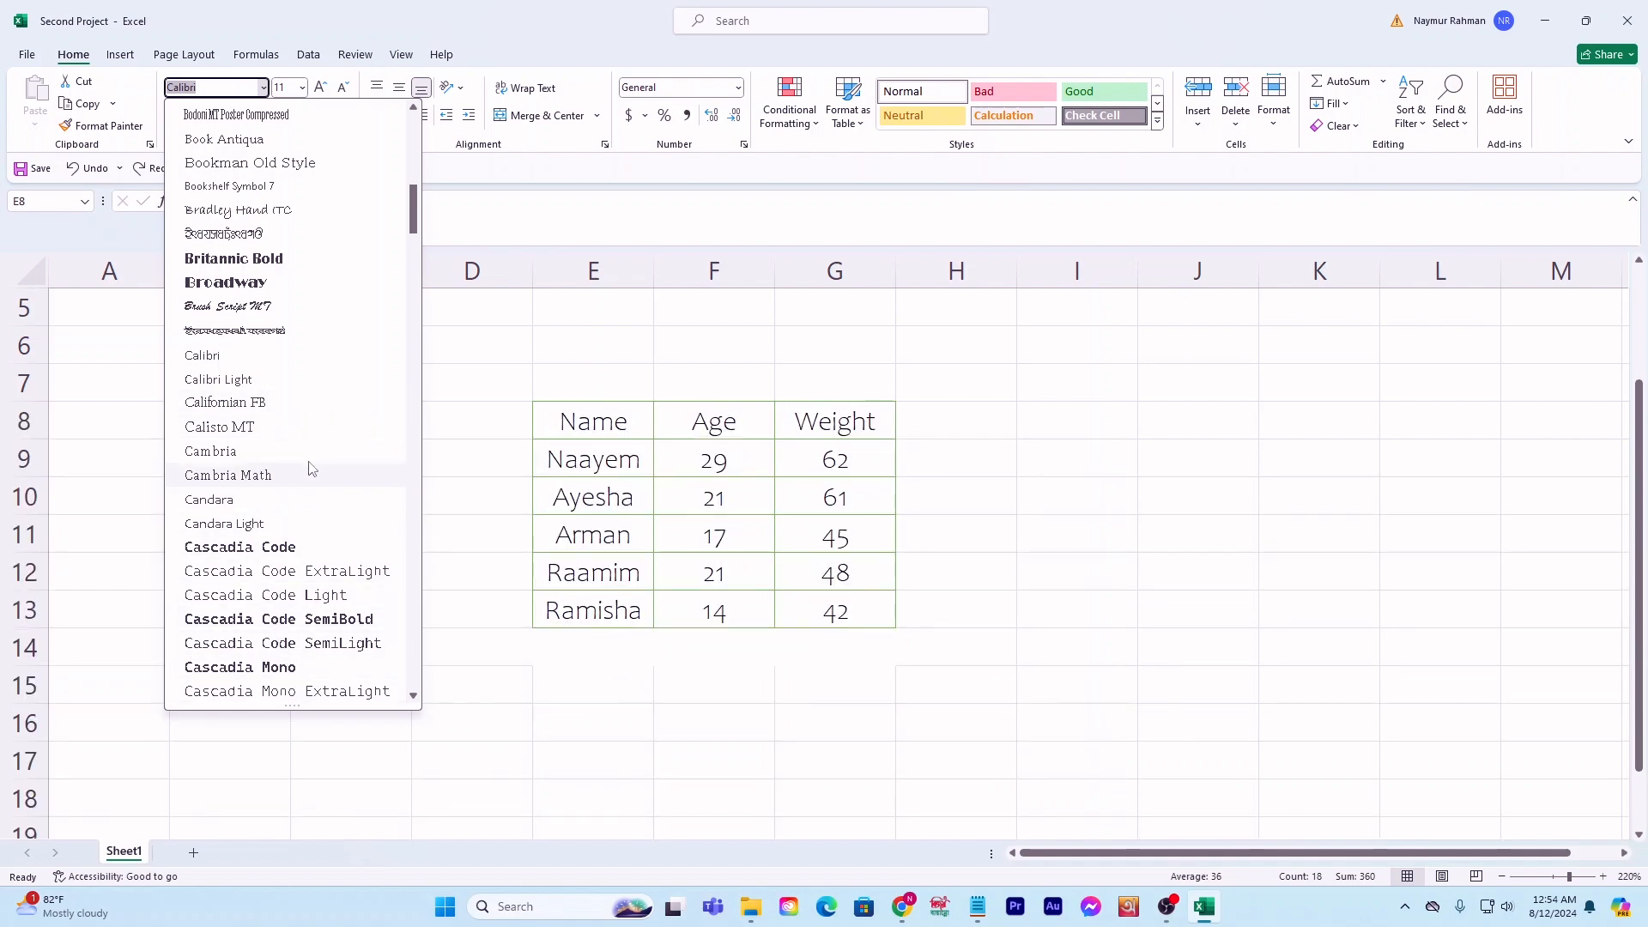
scroll(317, 361, up, 1)
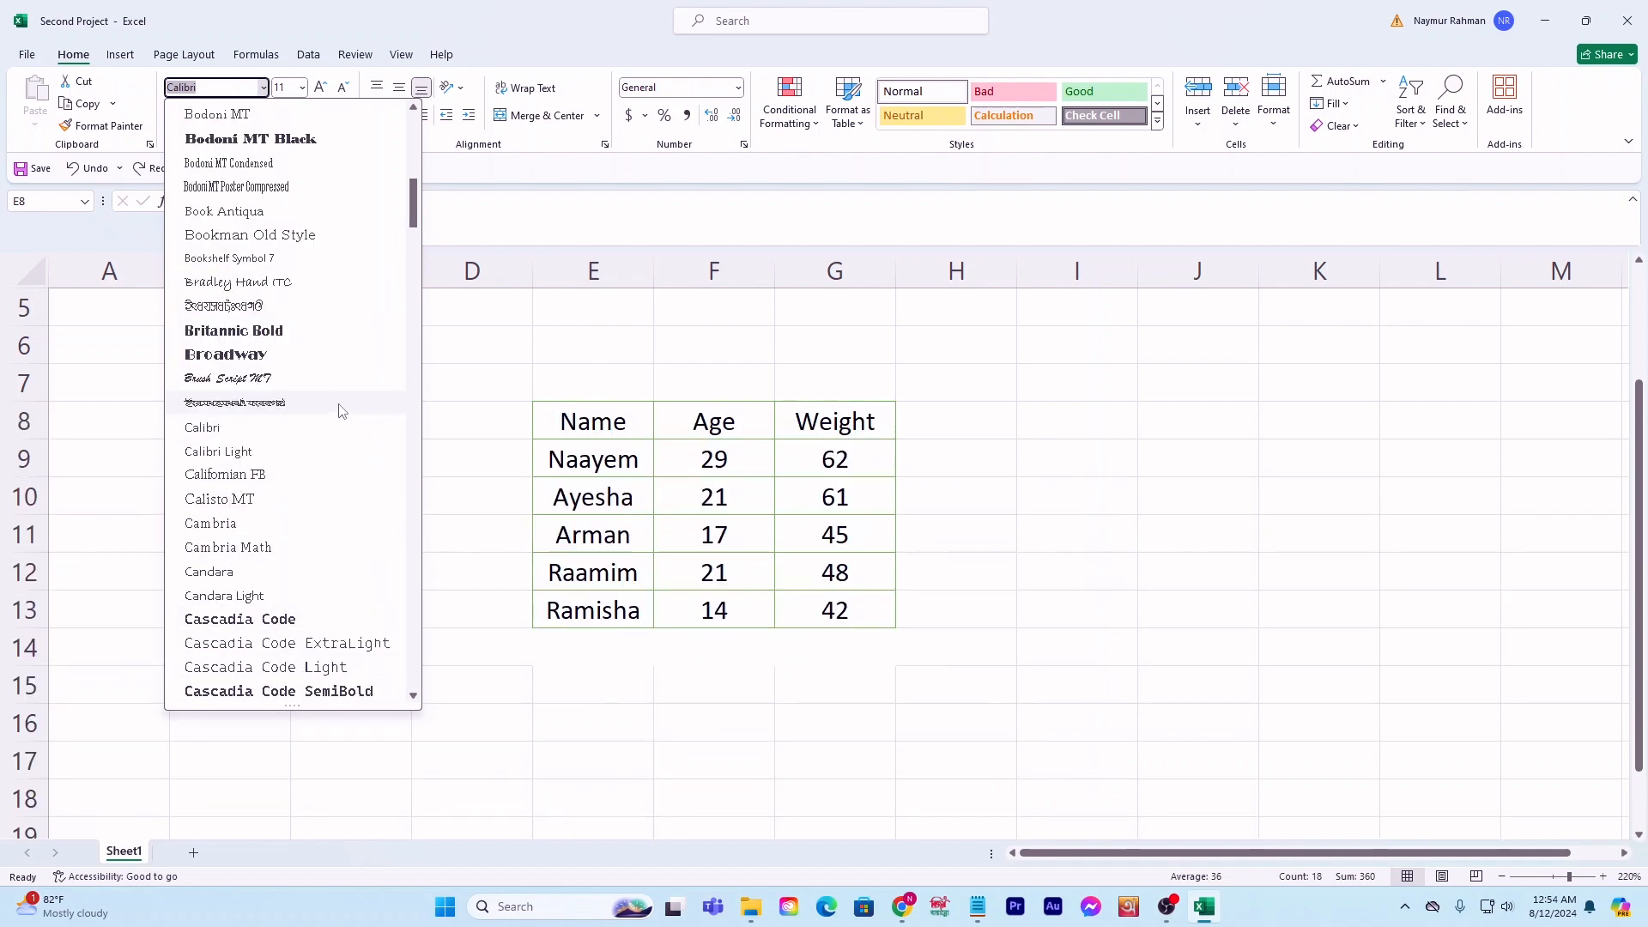
scroll(309, 464, down, 8)
scroll(309, 430, up, 15)
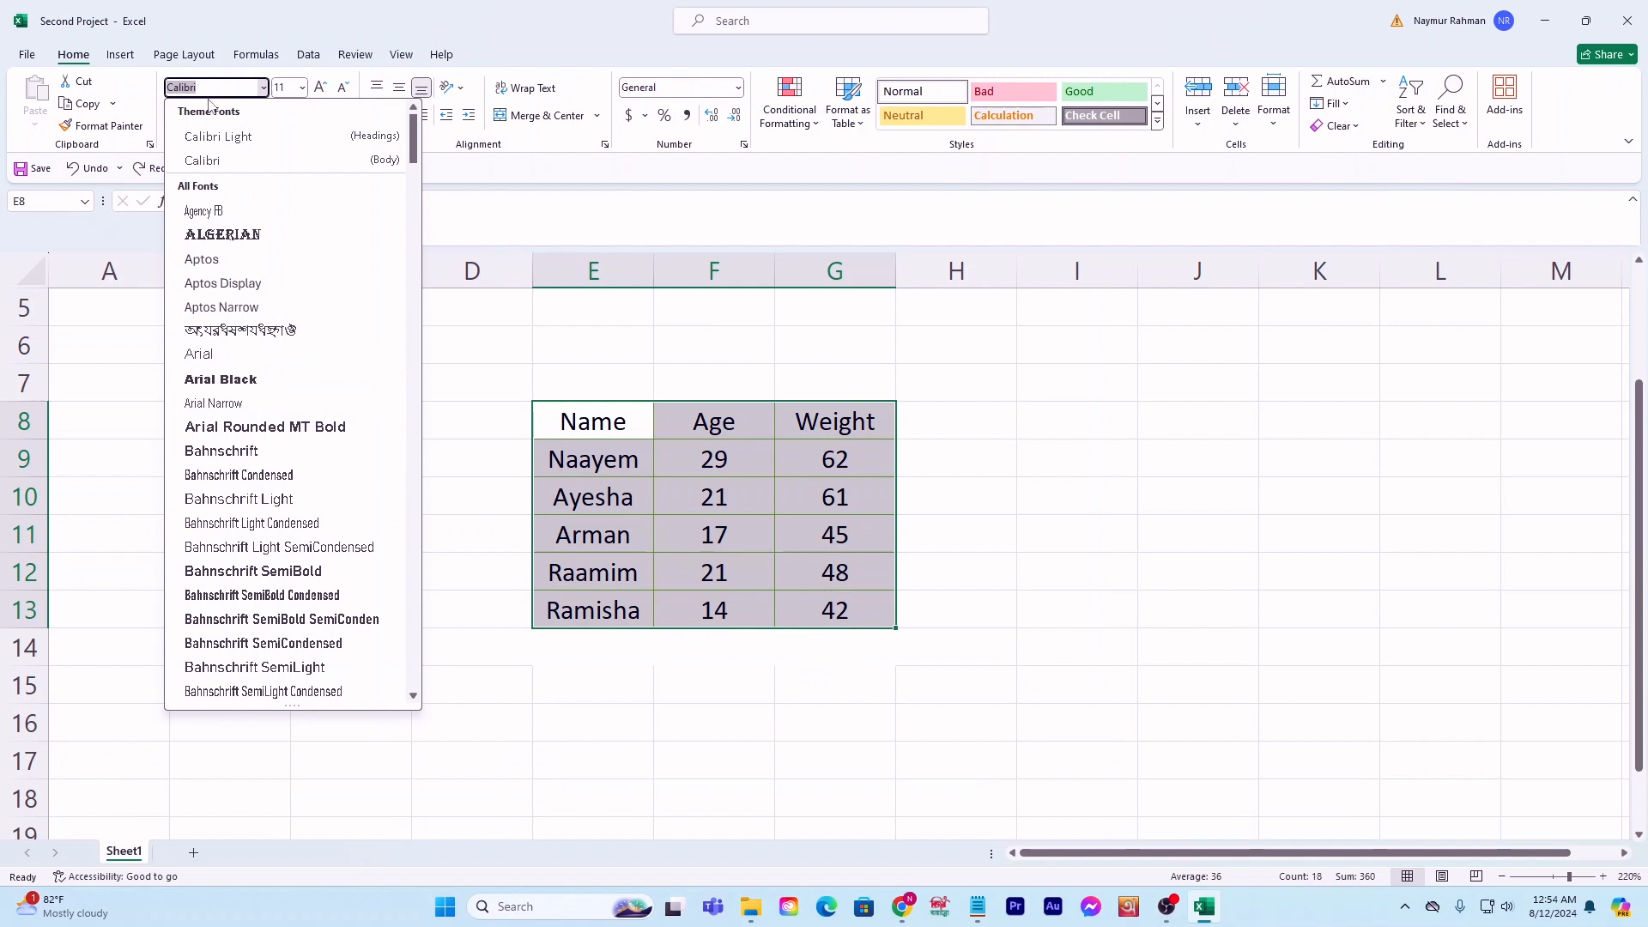
key(BackSpace)
text(ti)
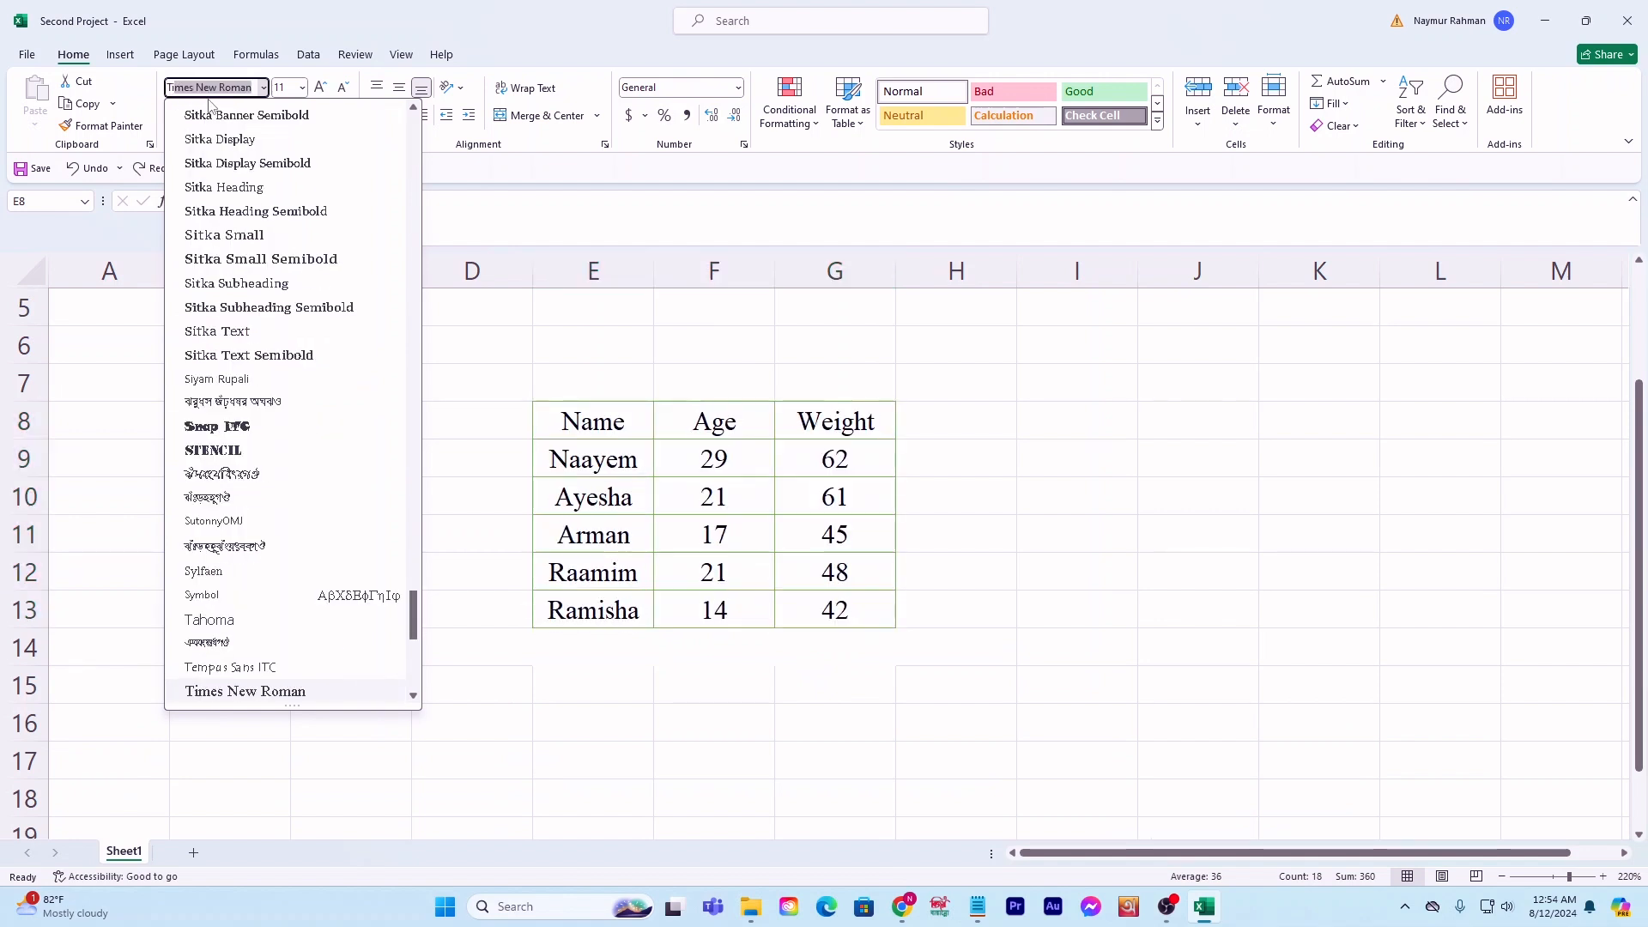
key(Right)
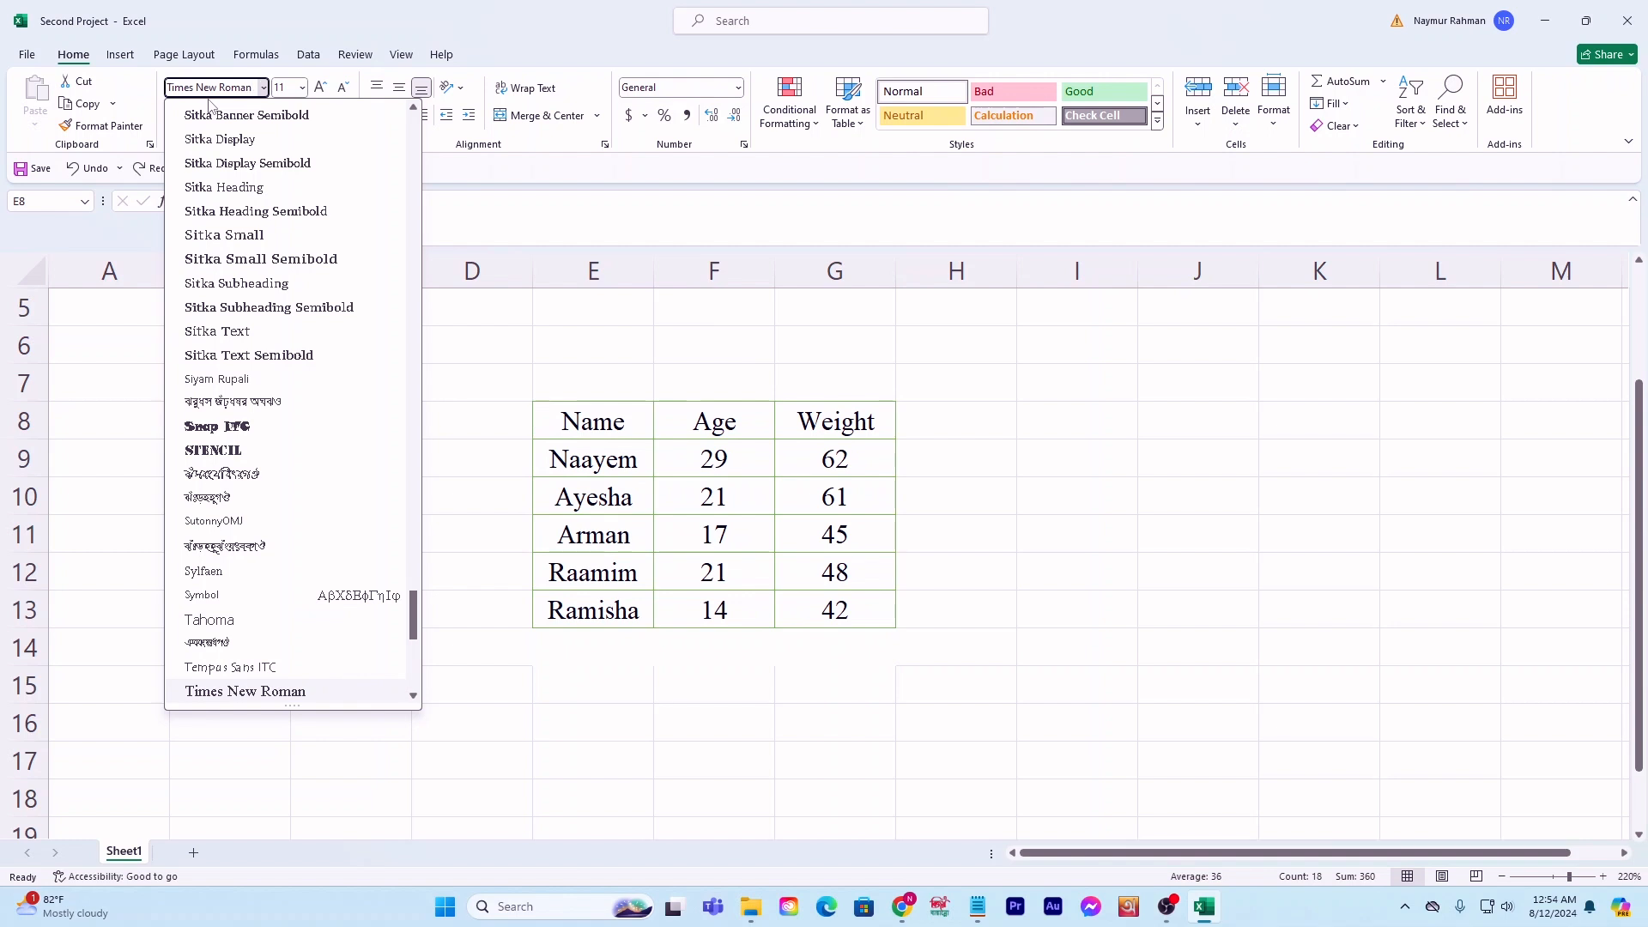
click(250, 698)
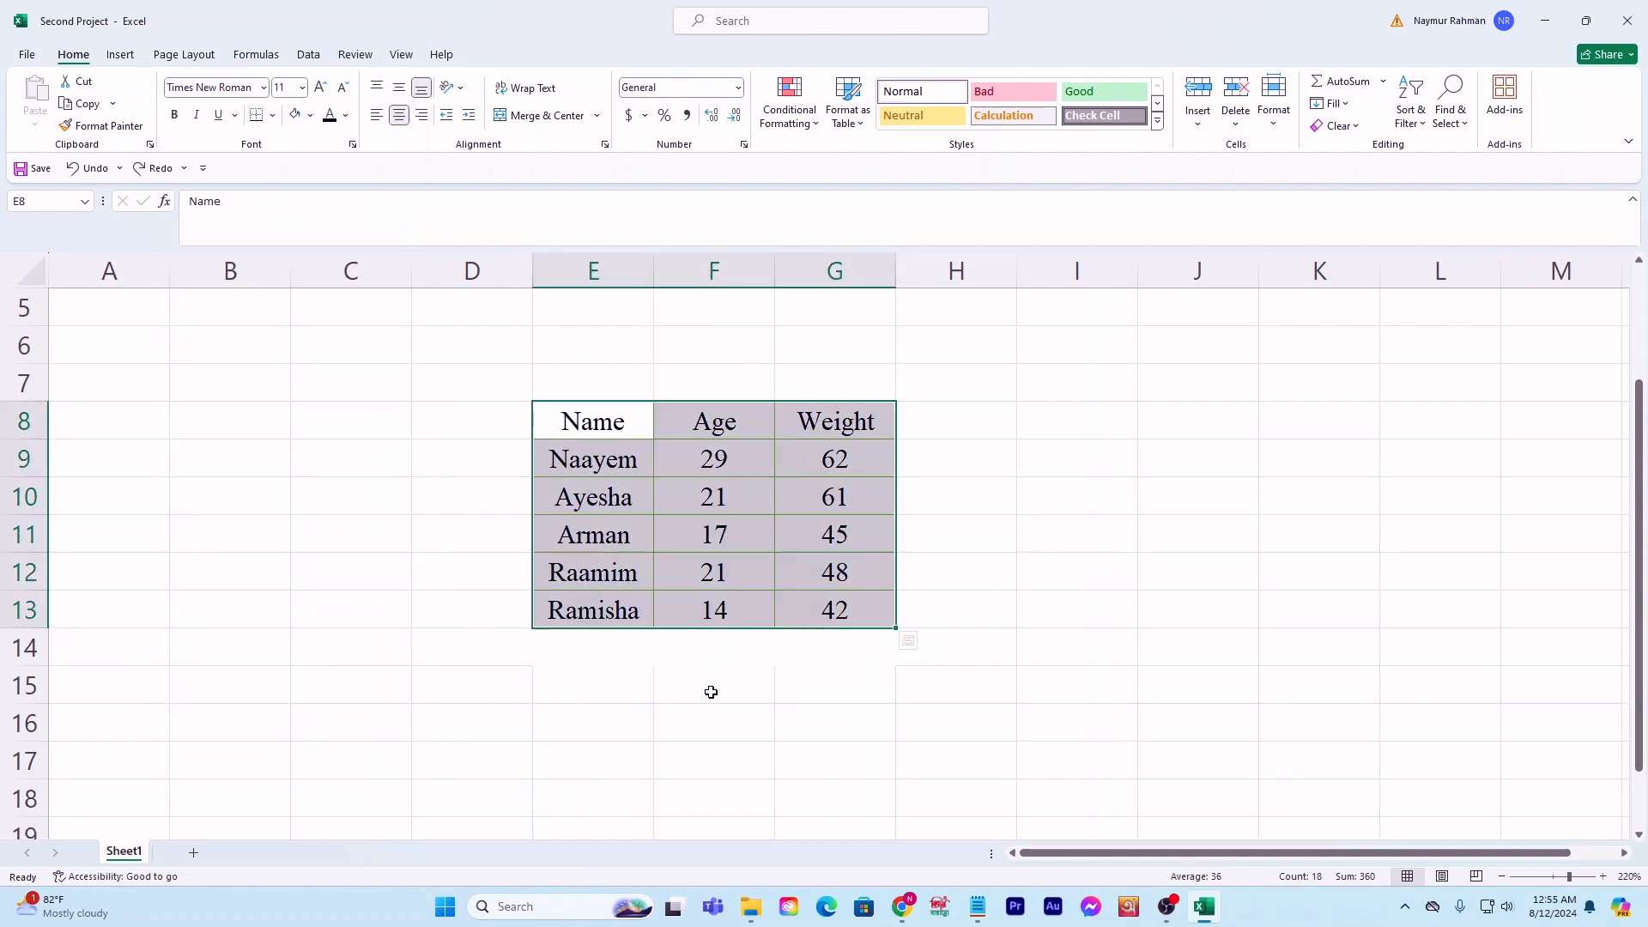
Step: Set the table's font size to 16 and autofit the widths of its columns to the enlarged text
click(303, 87)
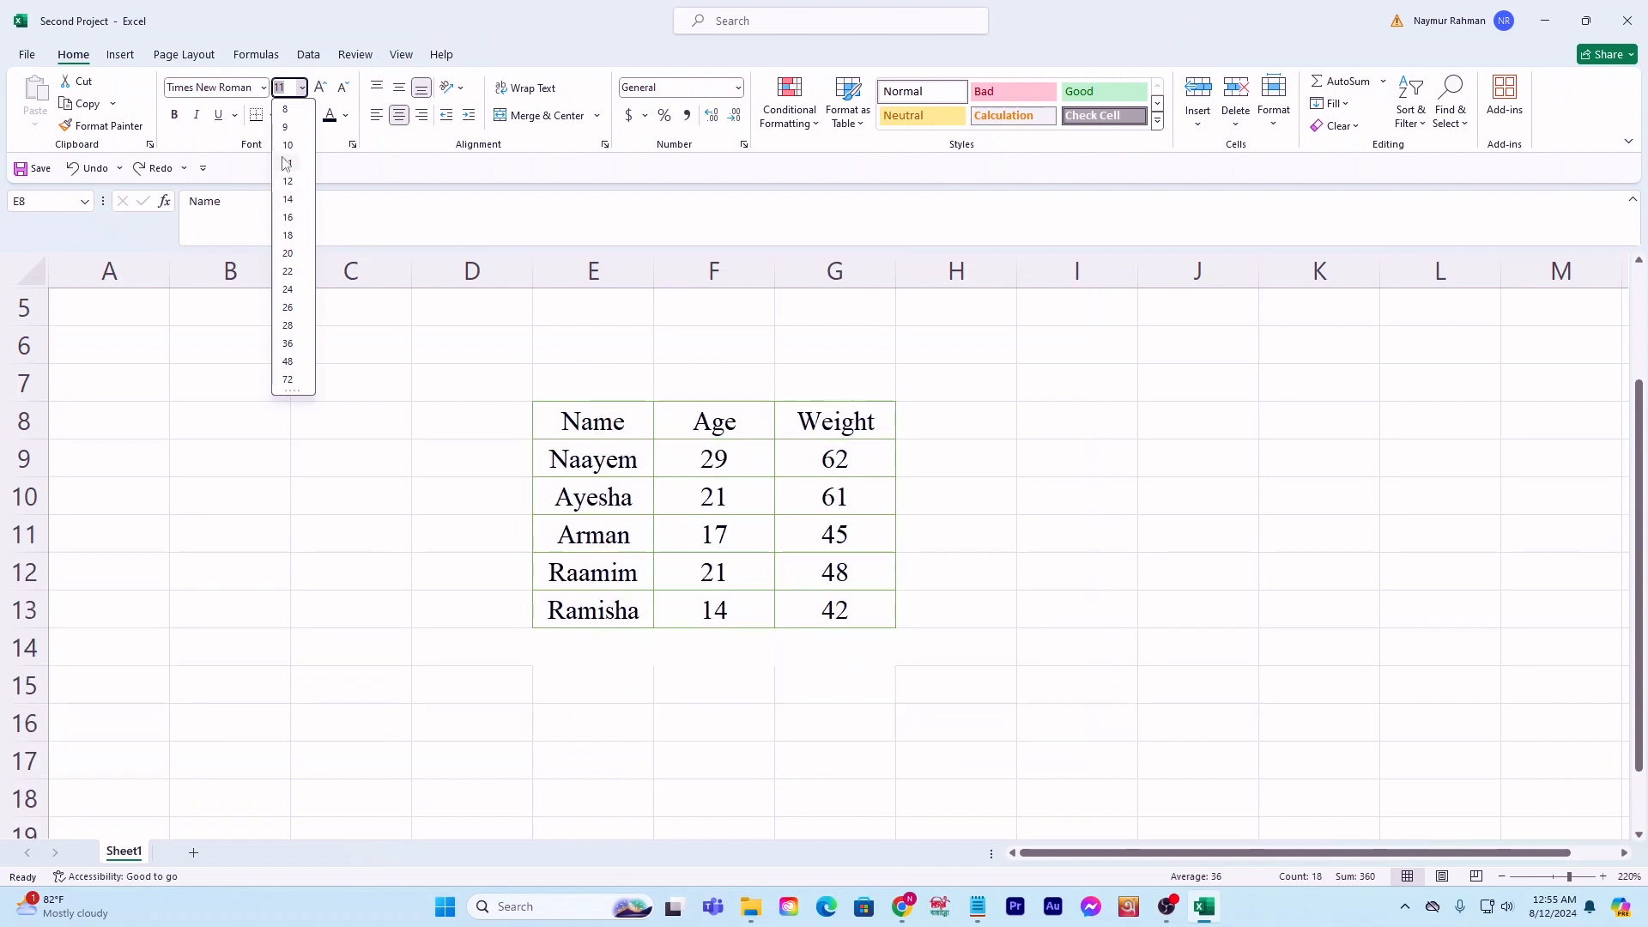
click(289, 218)
double_click(656, 284)
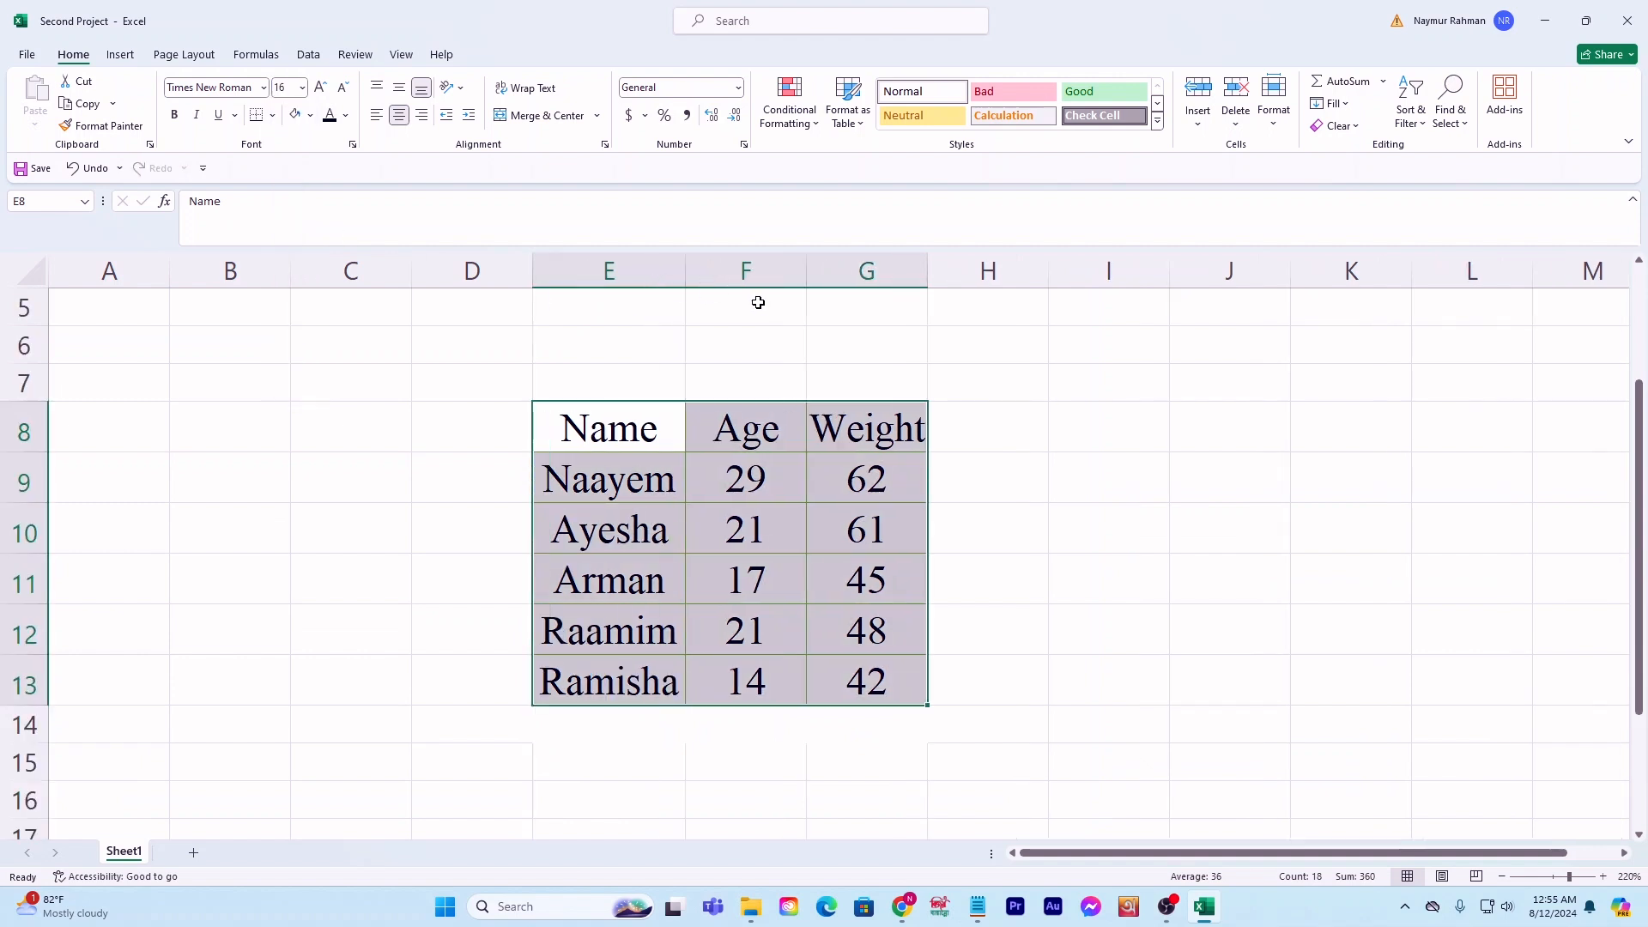
double_click(810, 277)
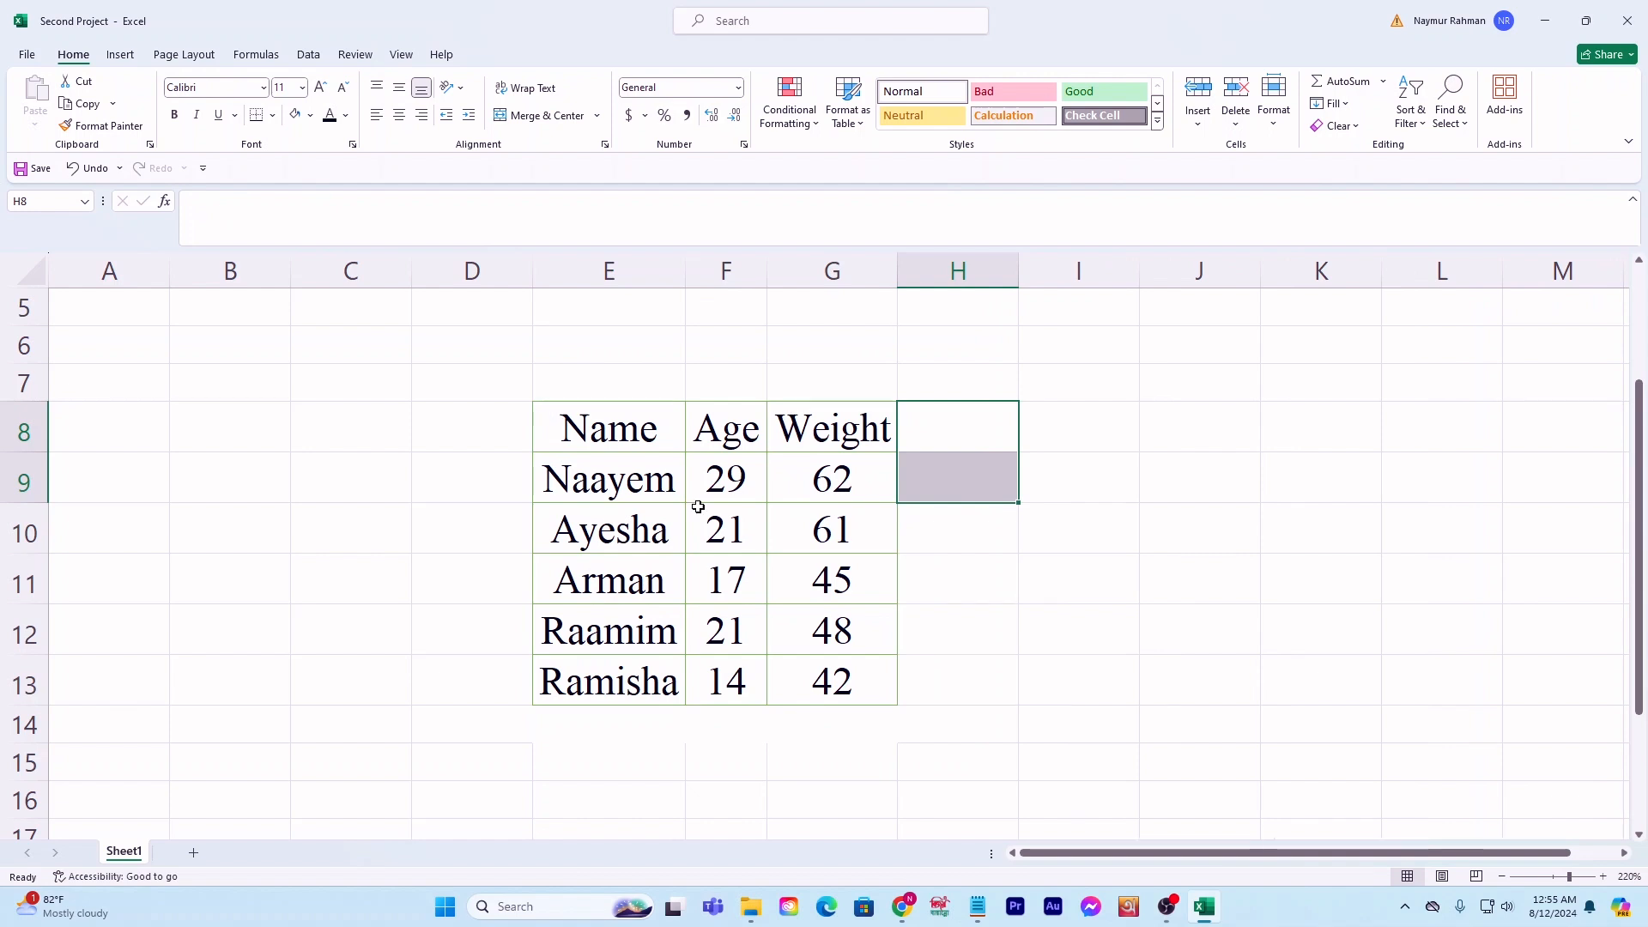
Step: Turn bold on and back off for the table in E8:G13, and make its text italic
click(633, 438)
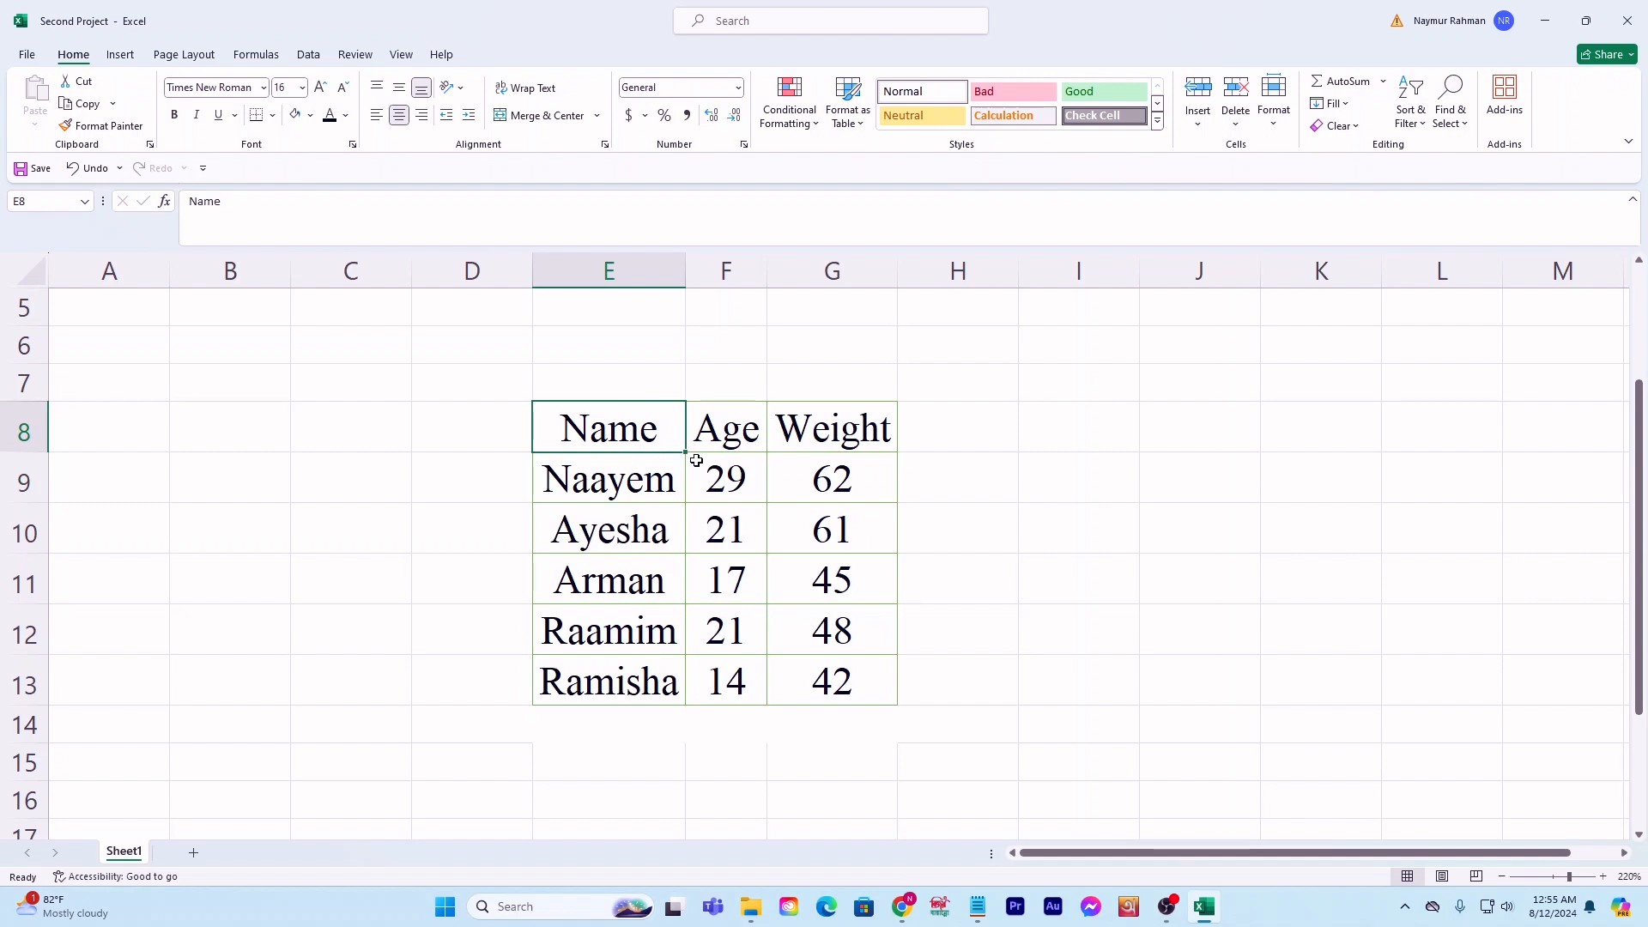
drag(626, 432, 875, 699)
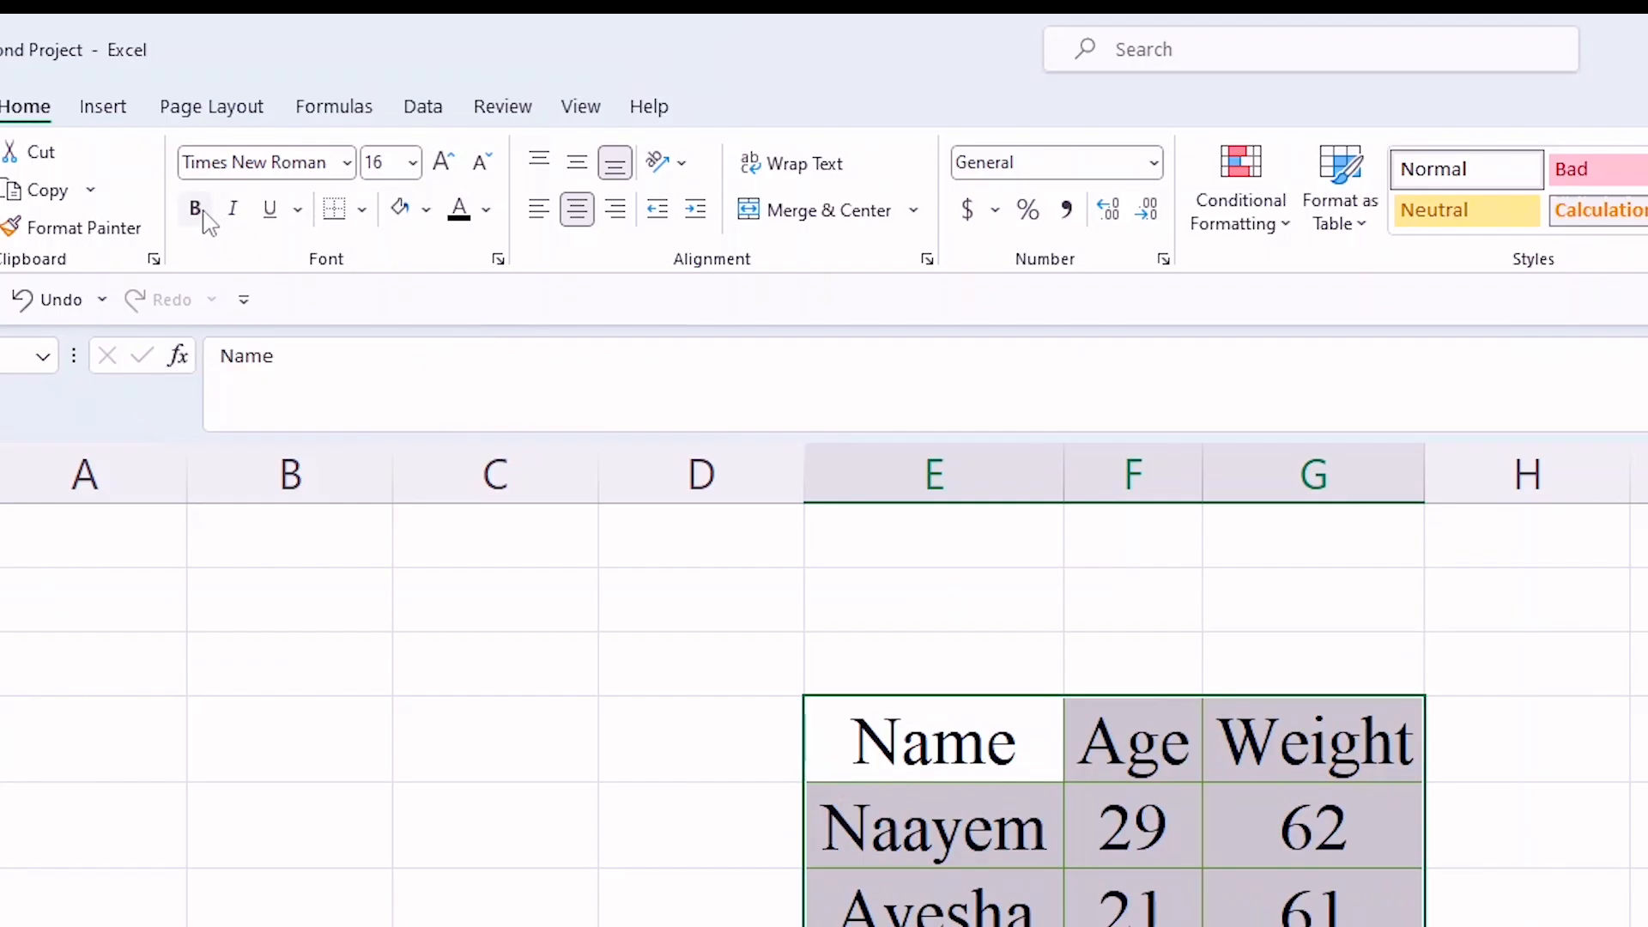
click(200, 211)
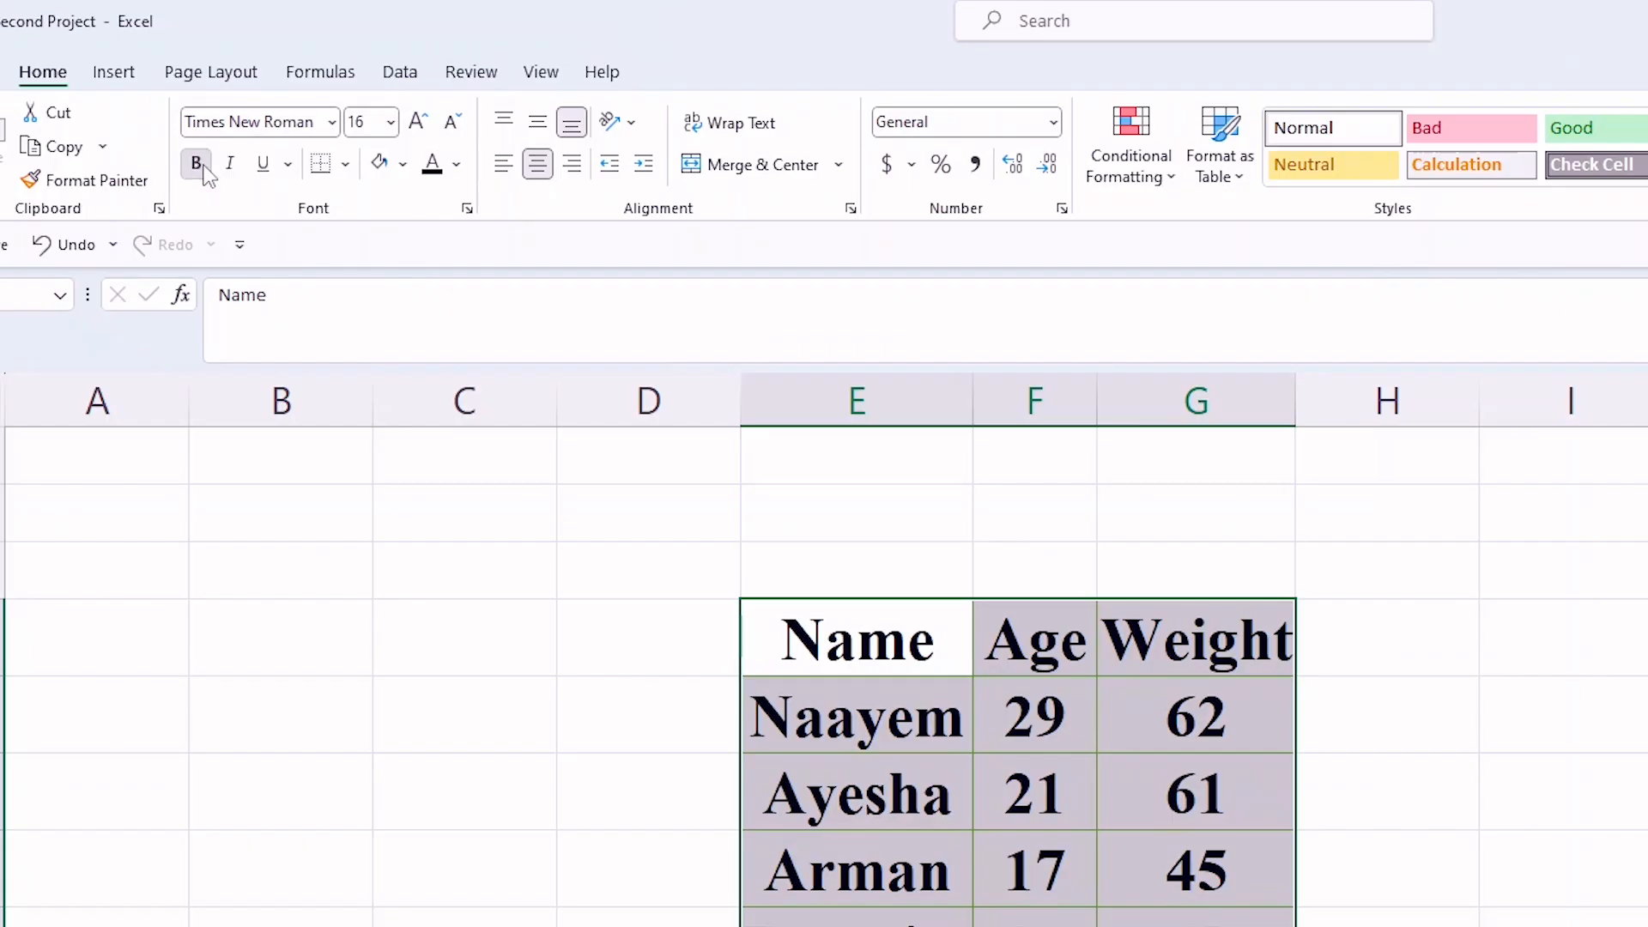
click(180, 117)
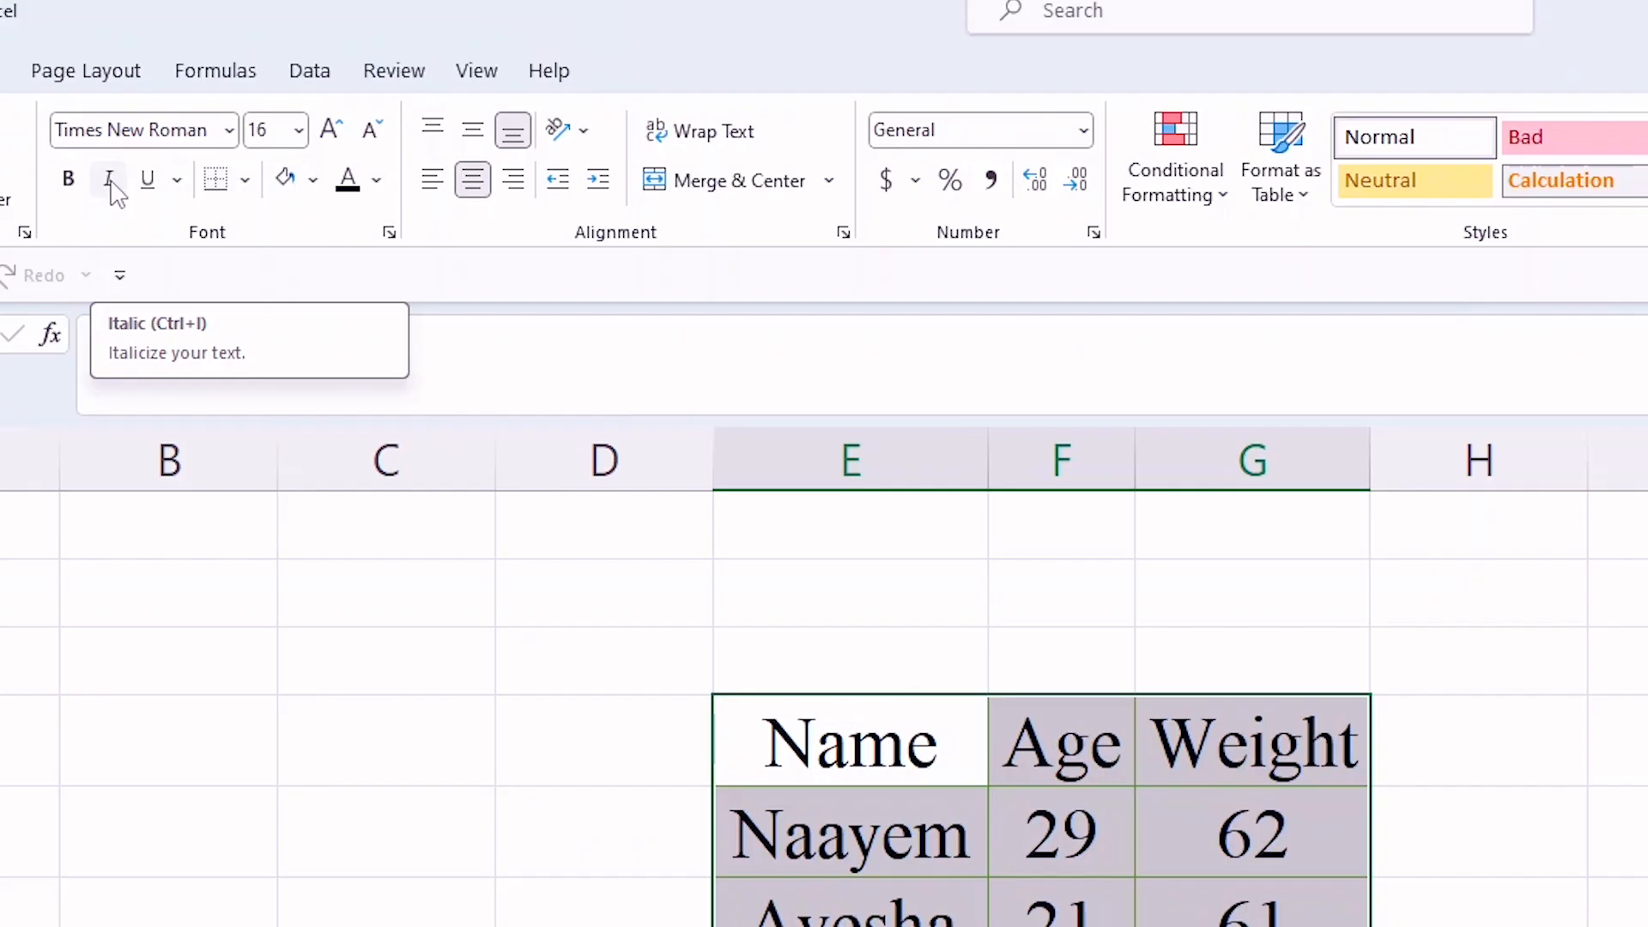
click(110, 181)
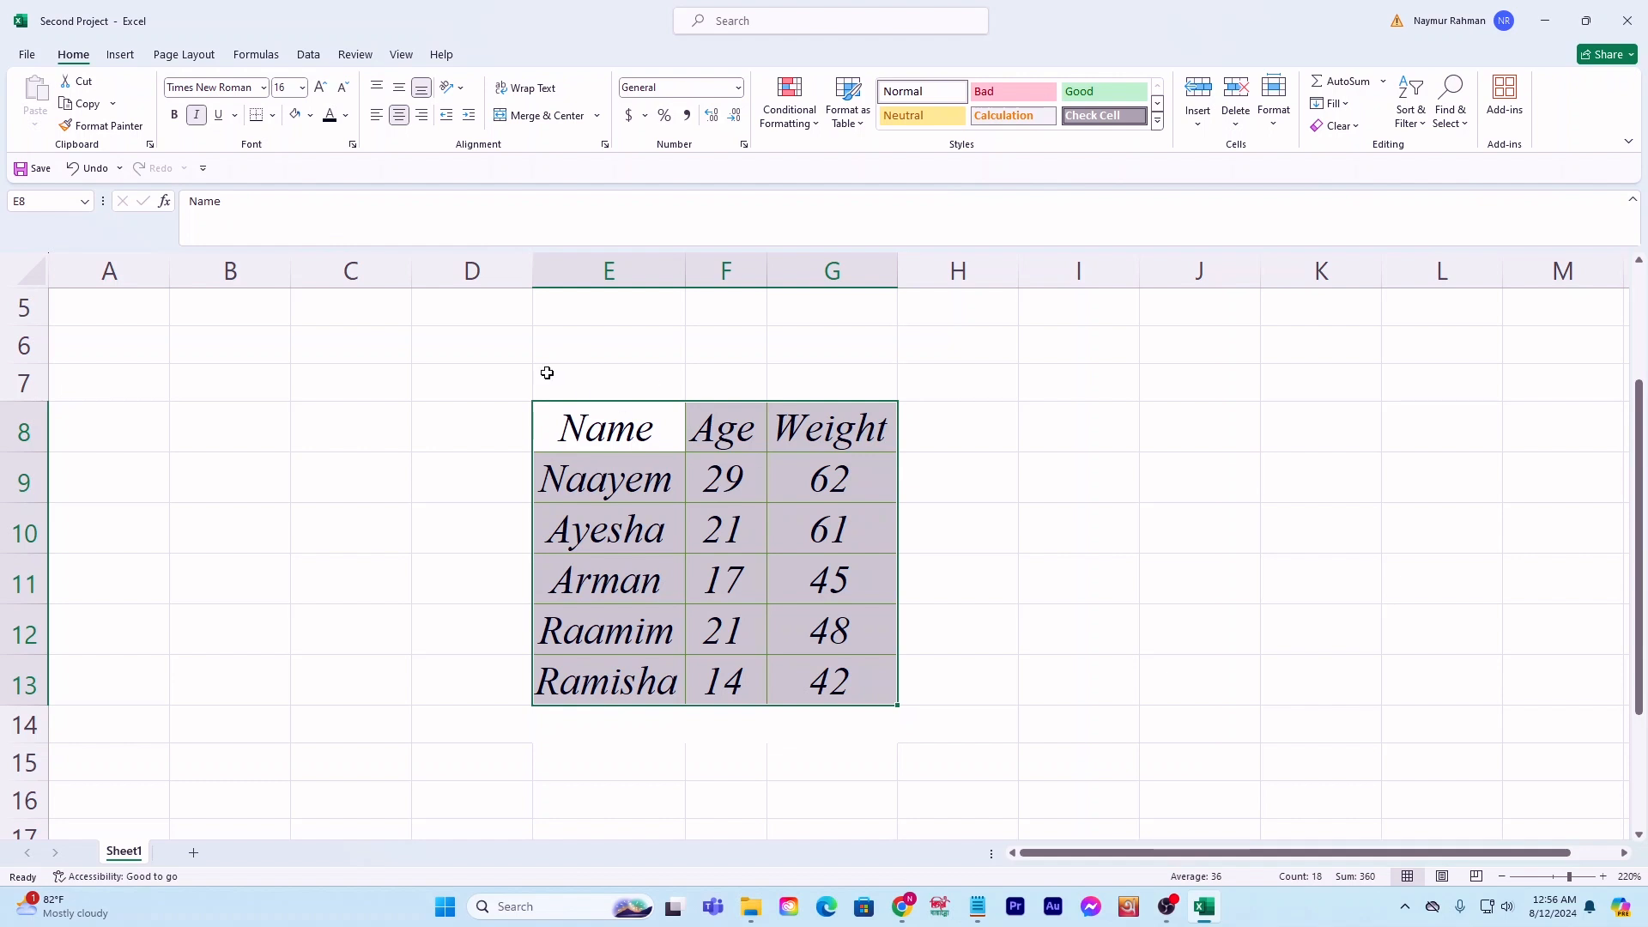
click(348, 439)
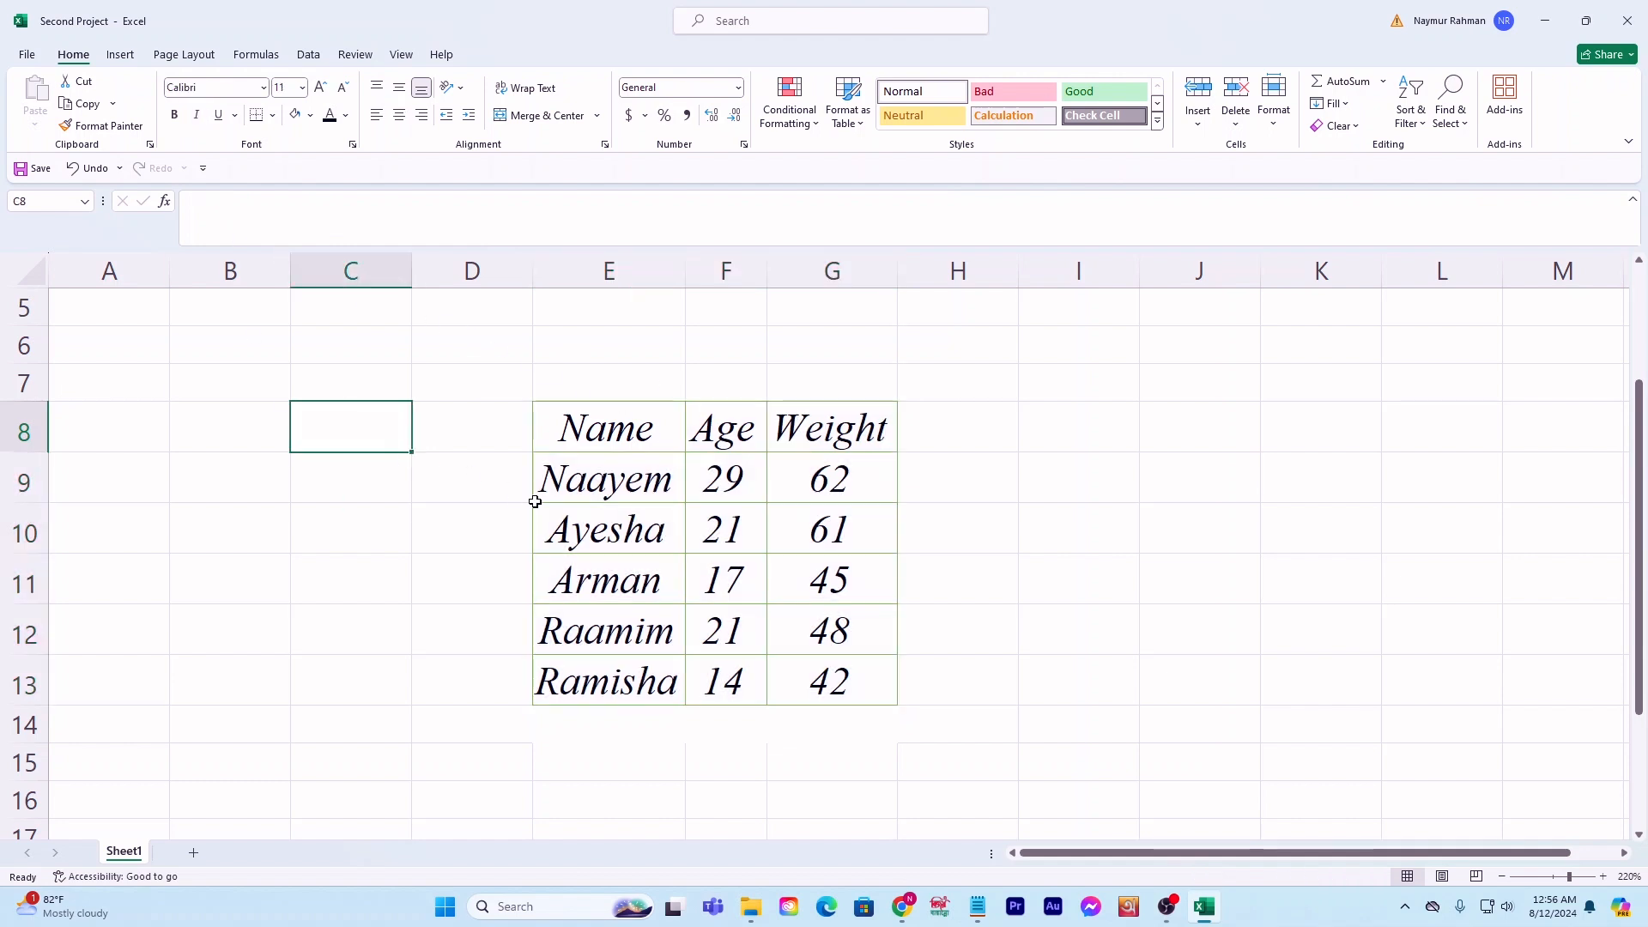
Step: Apply a single underline to the Name heading in cell E8
click(640, 421)
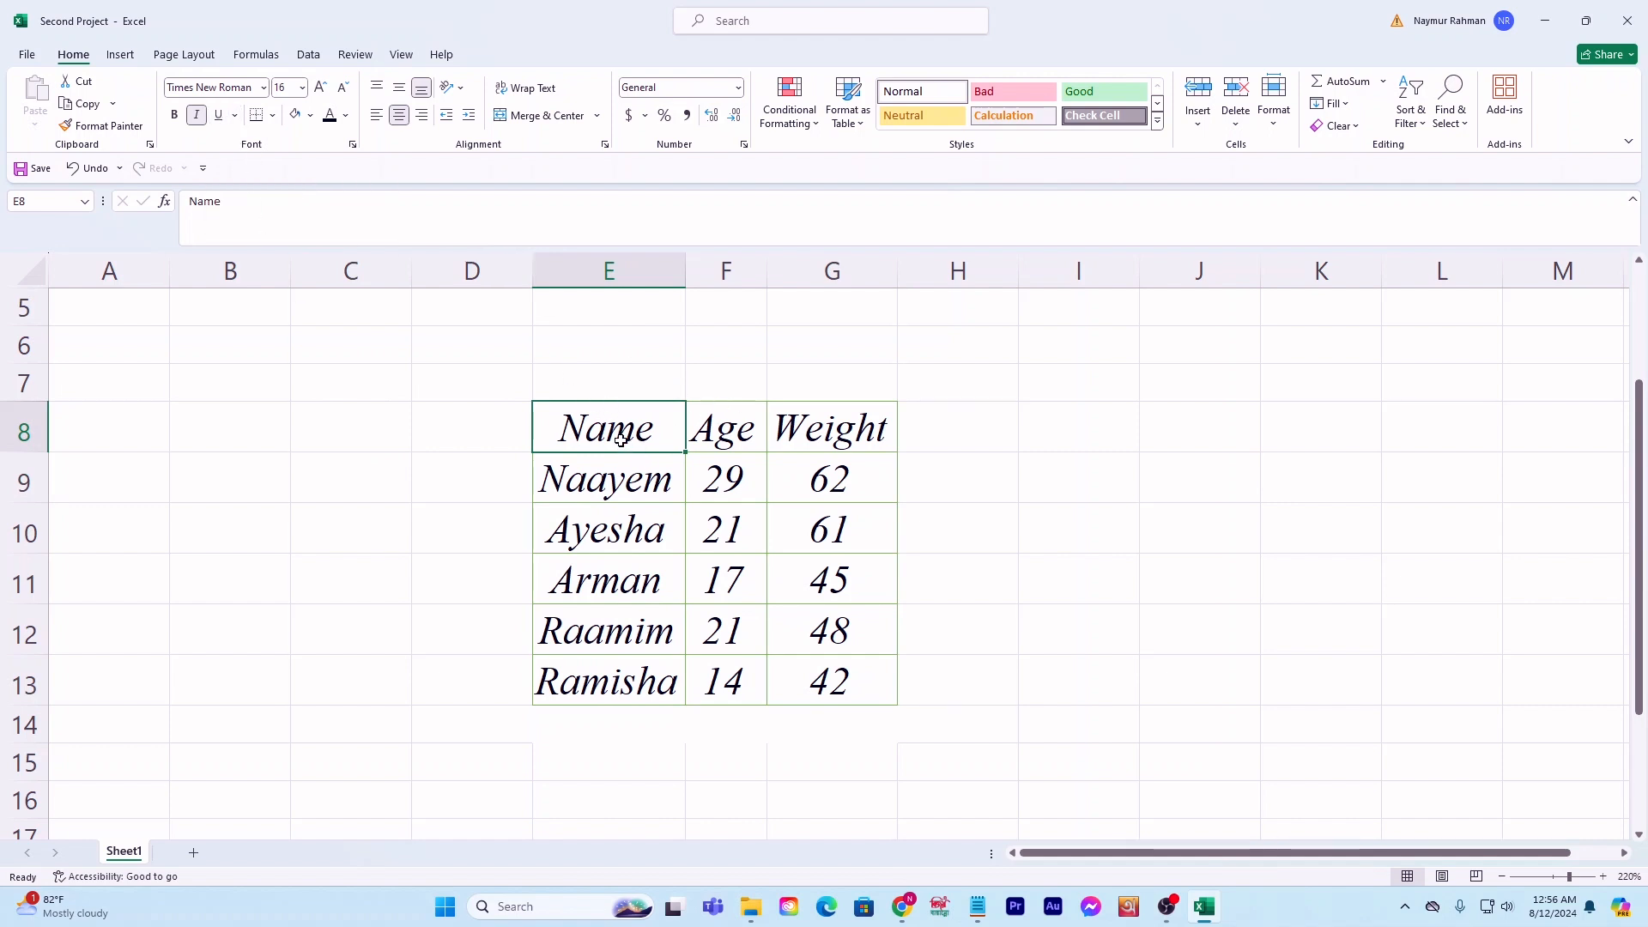
click(508, 433)
click(637, 435)
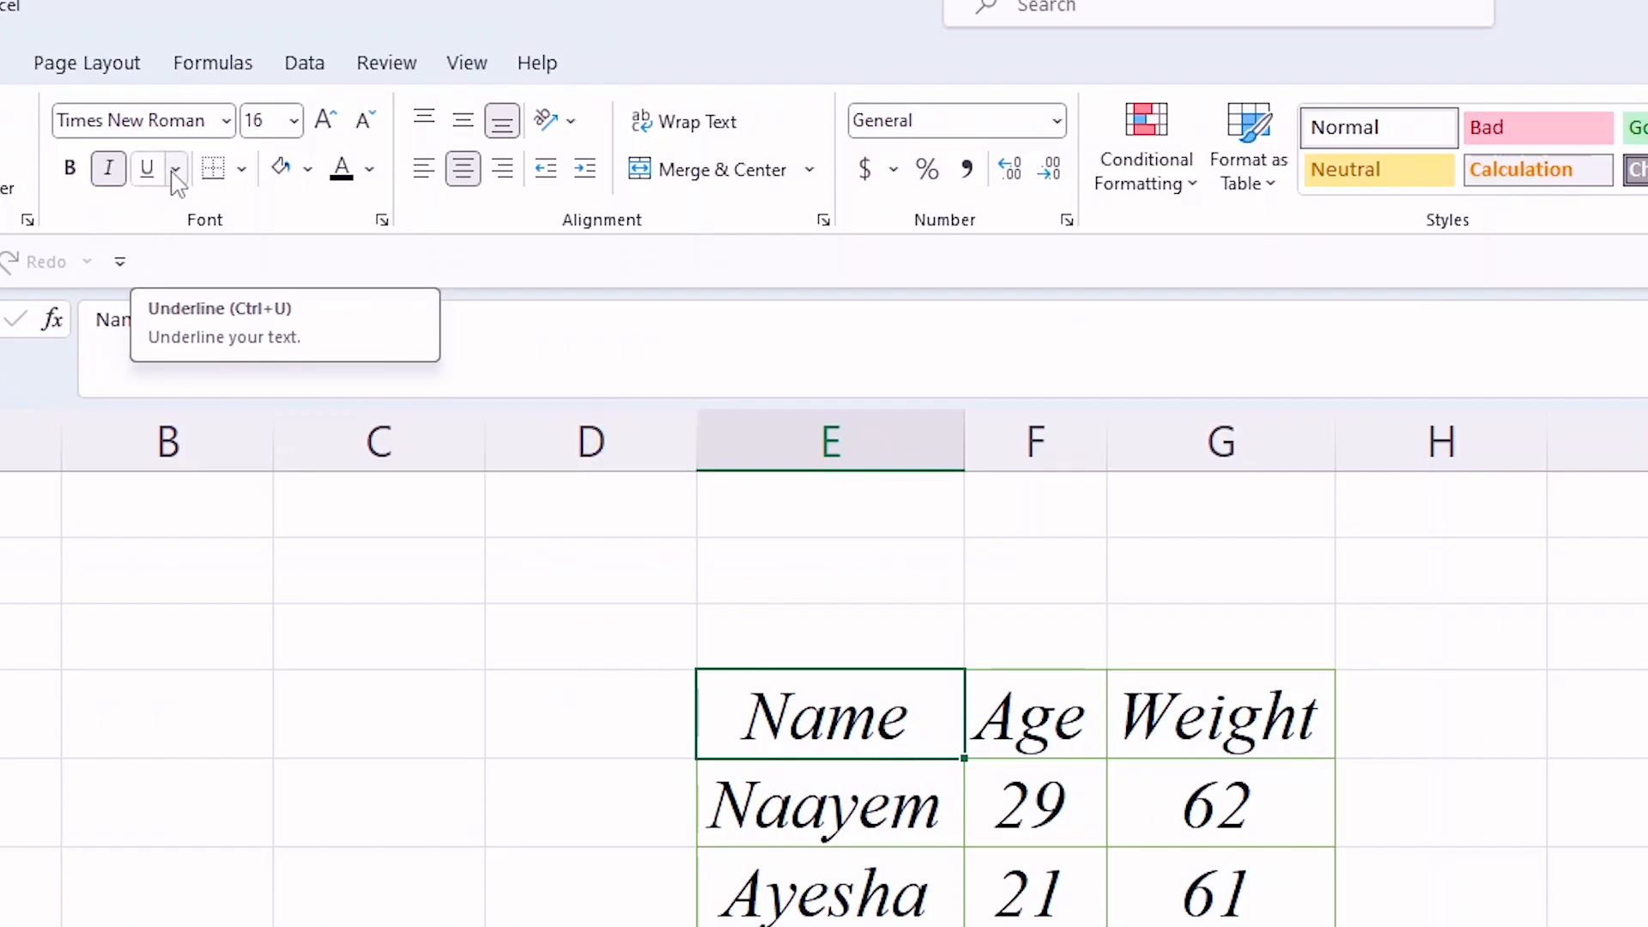
click(176, 170)
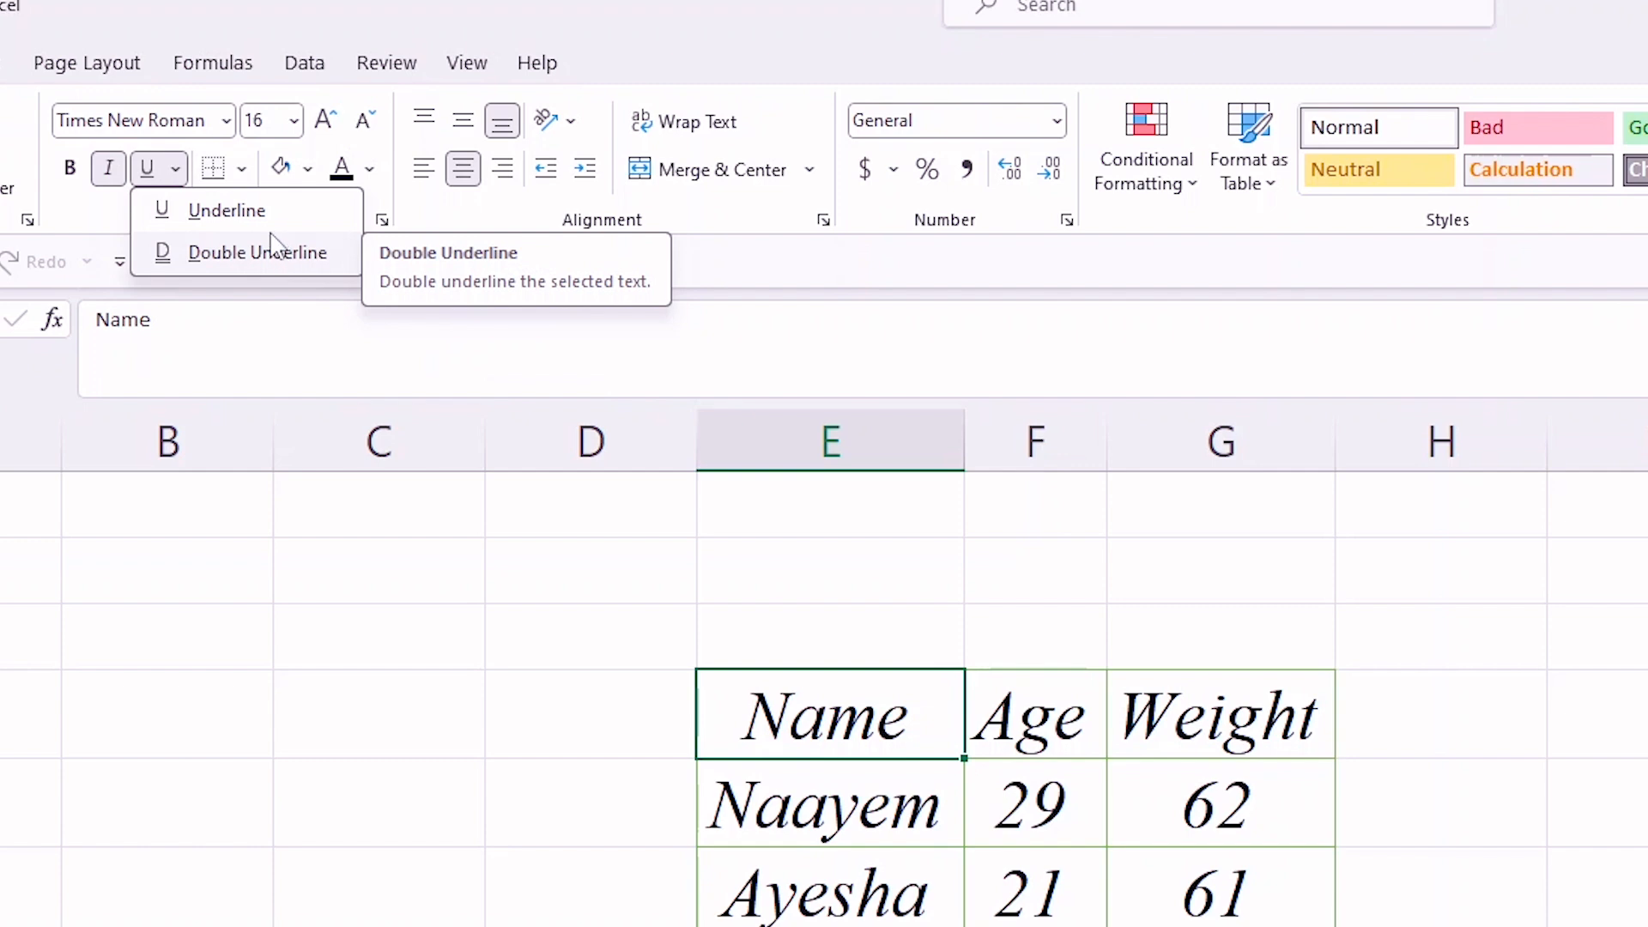
click(245, 214)
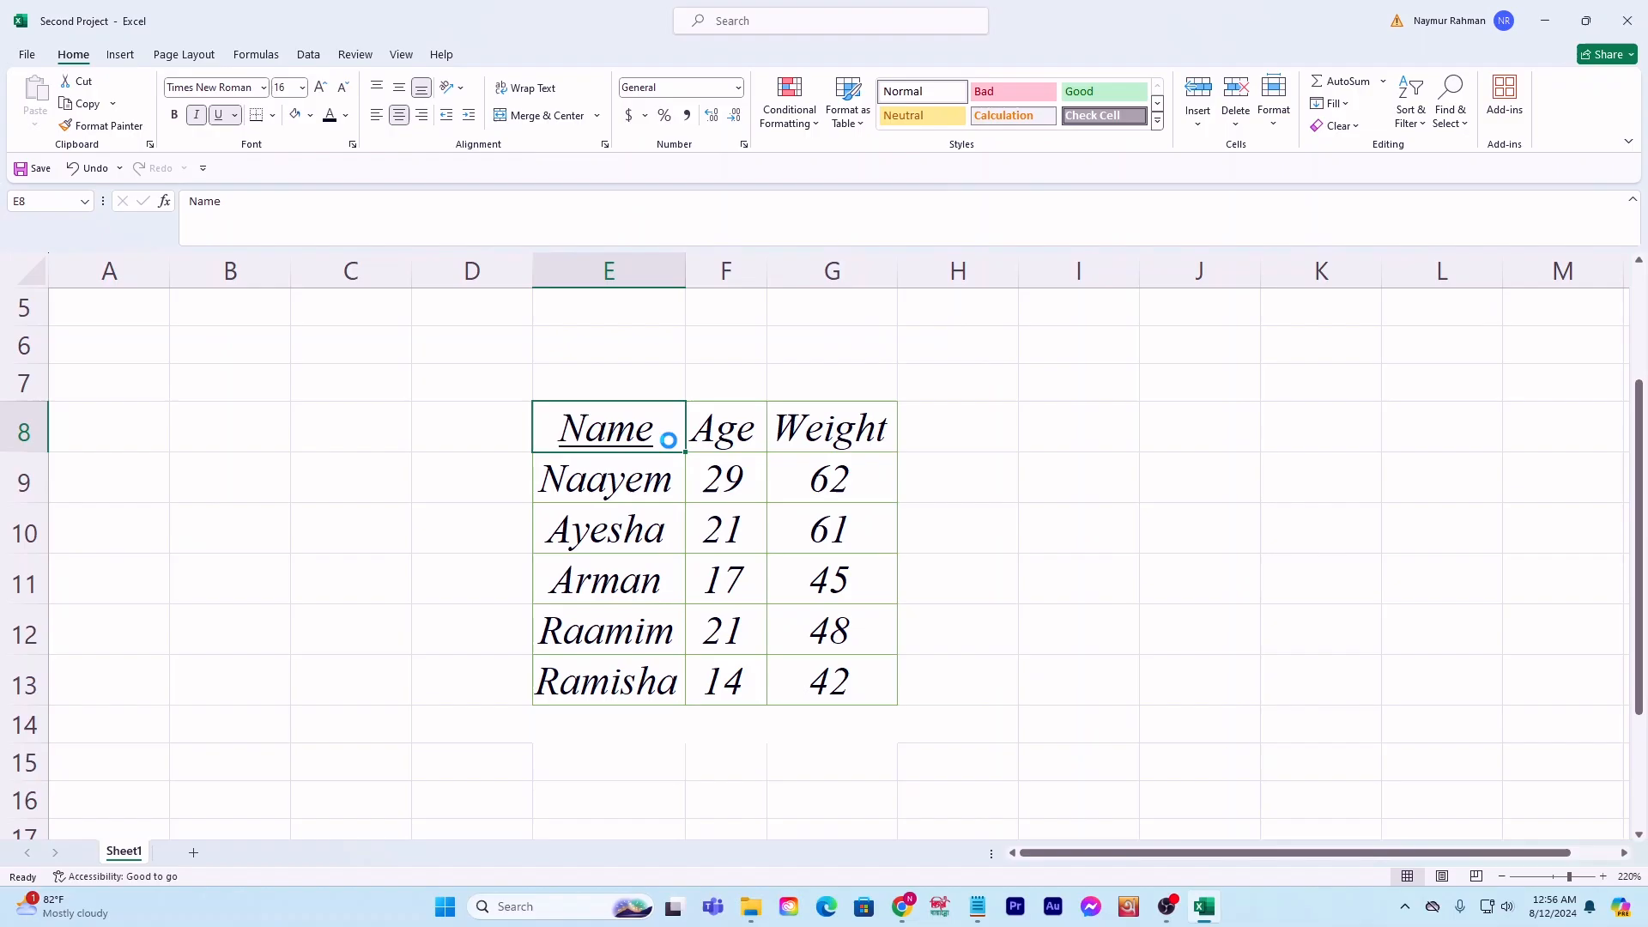
ctrl+scroll(712, 554, up, 1)
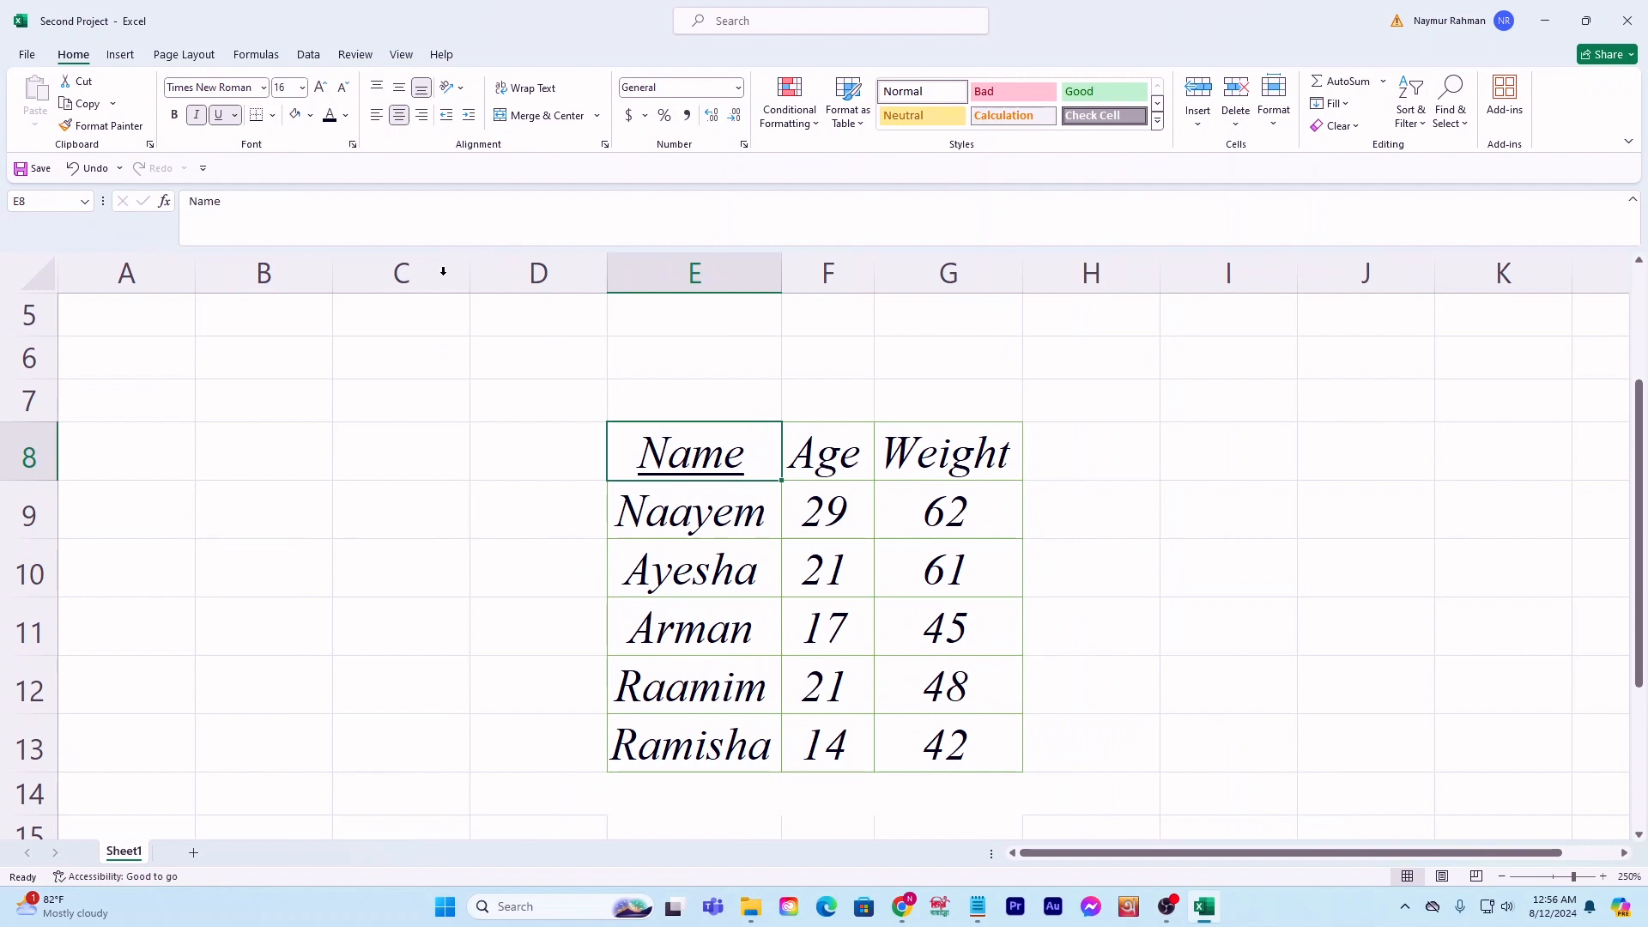
Step: Change the underline of the Name heading in cell E8 to a double underline
click(235, 116)
click(248, 164)
click(526, 448)
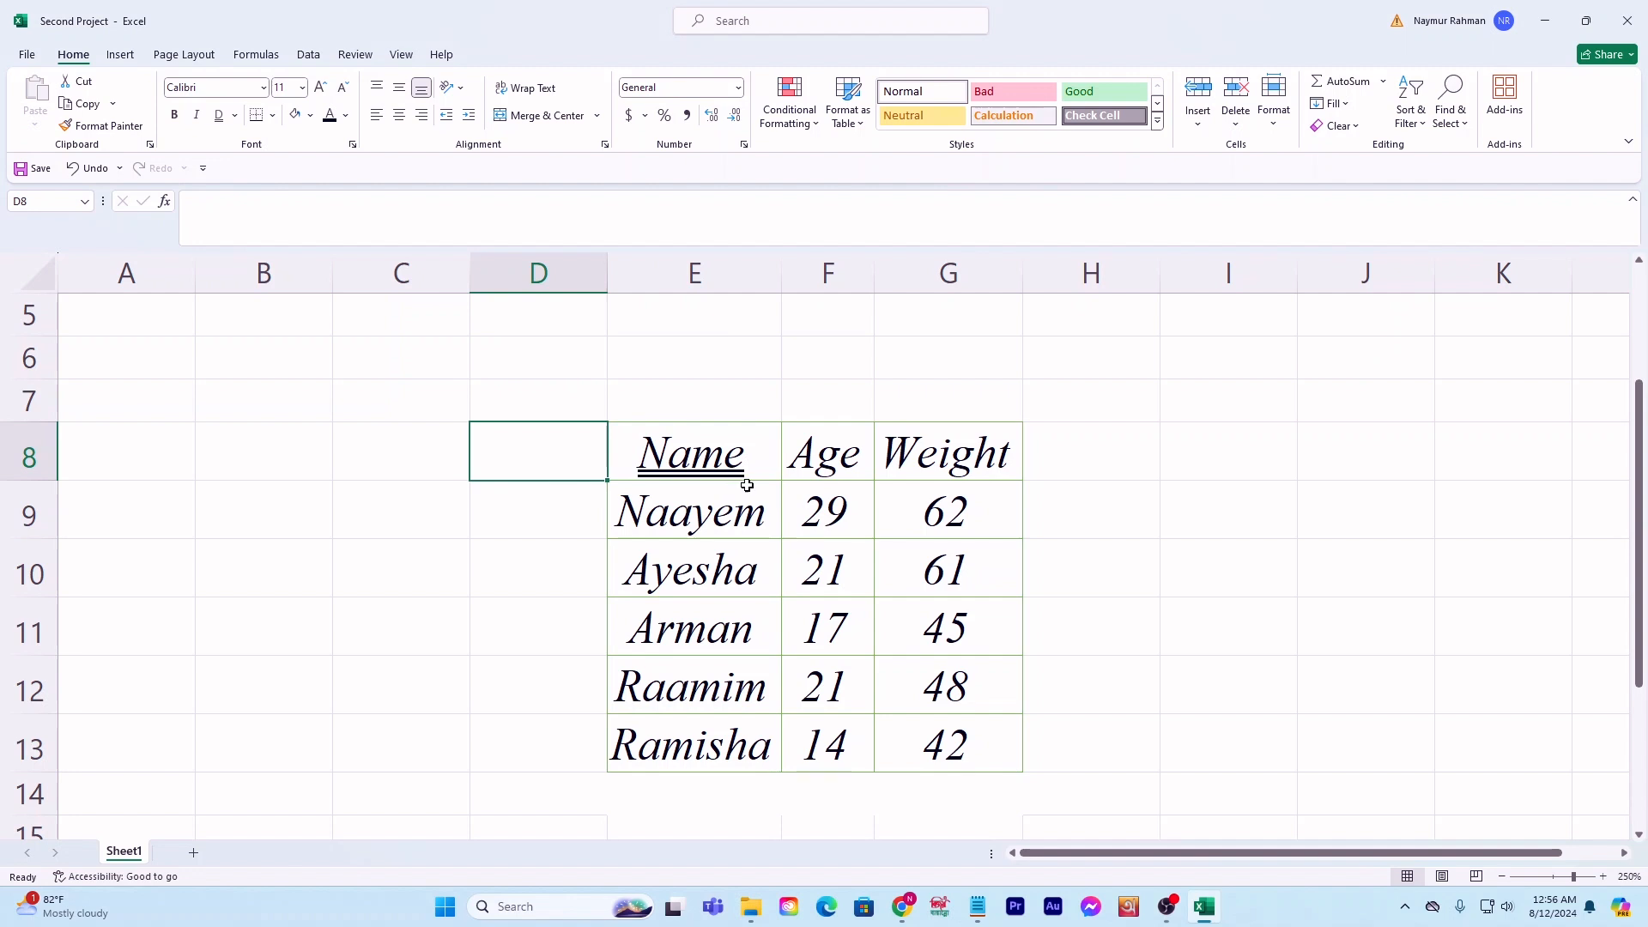
click(534, 559)
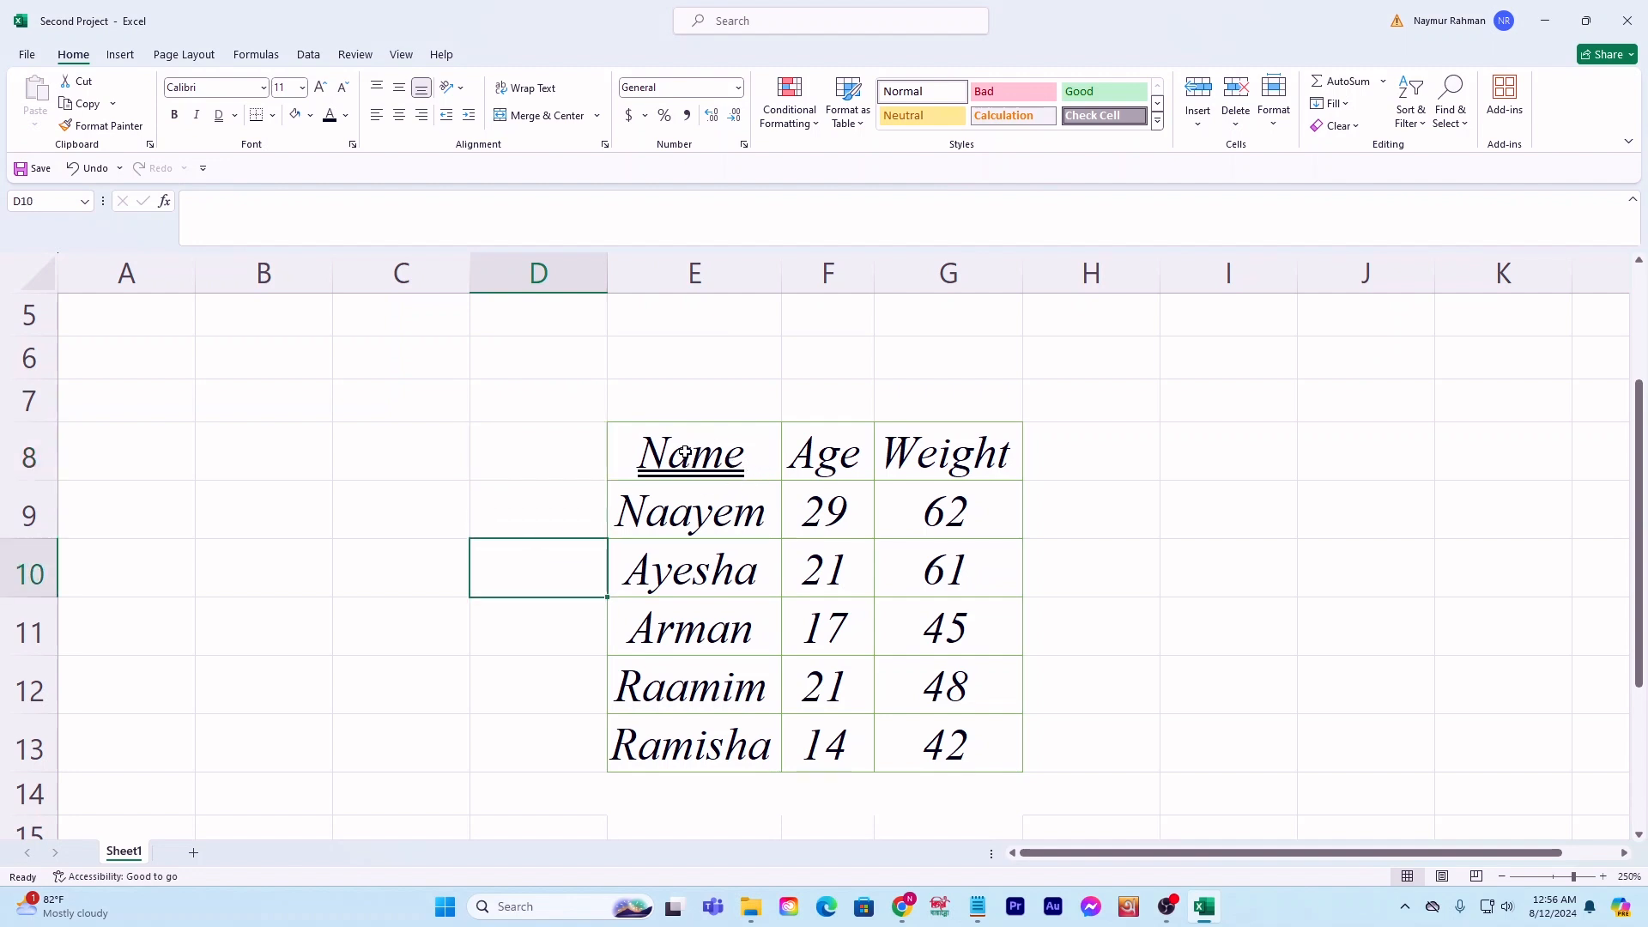
Step: Increase the font size of the Name heading in cell E8 incrementally to 20
click(681, 455)
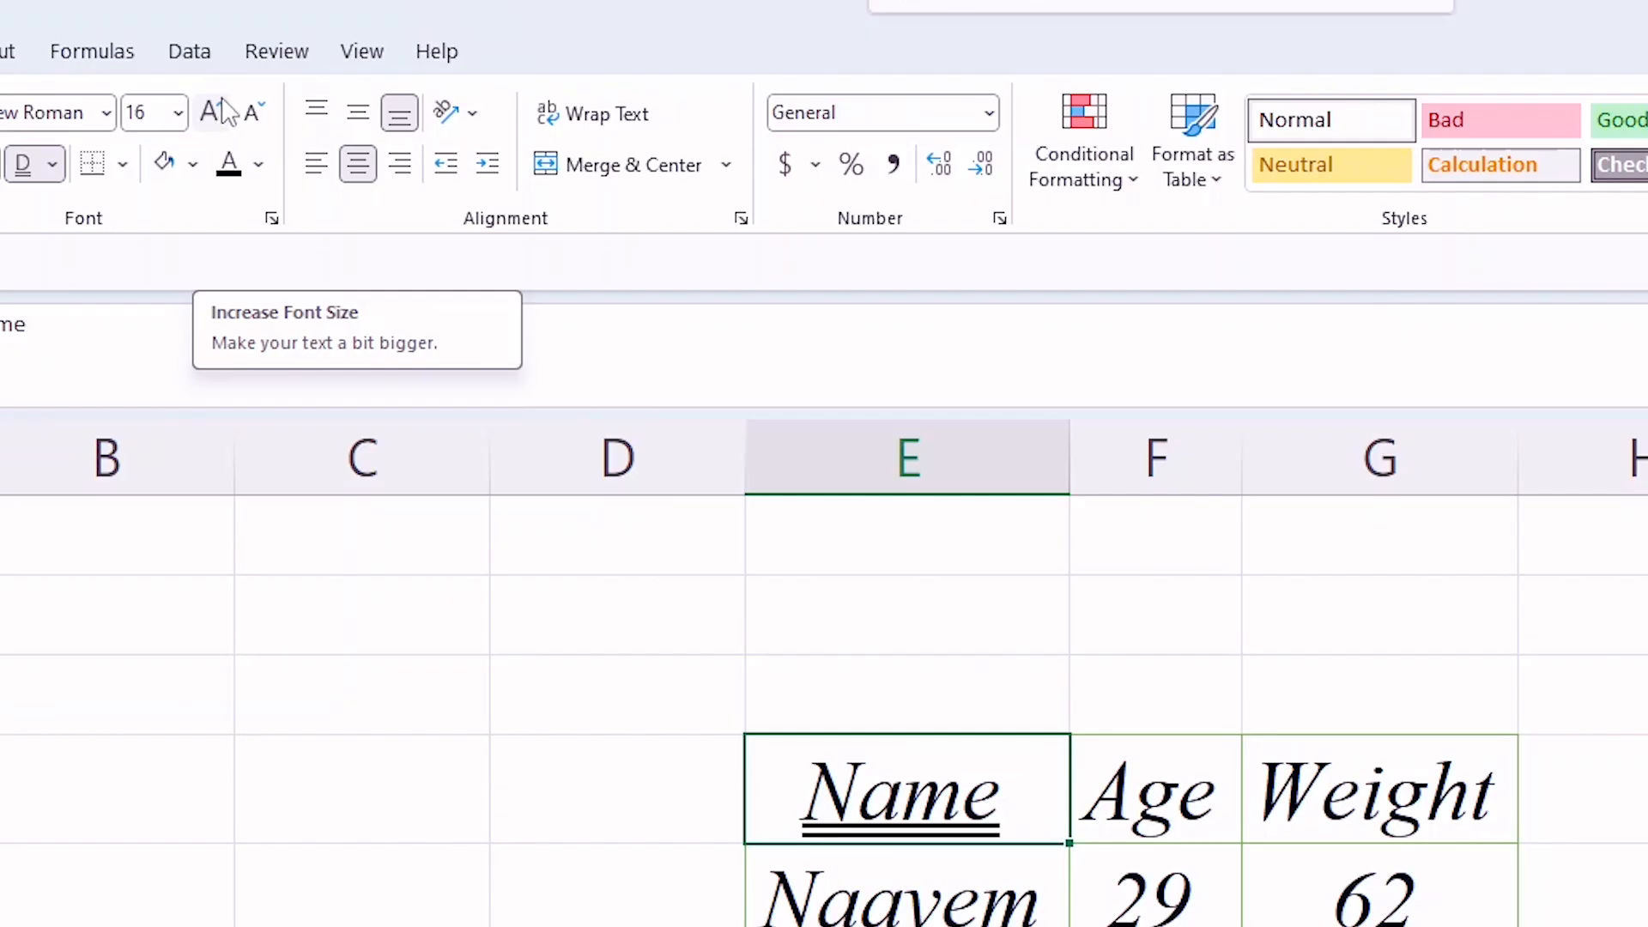
click(211, 129)
click(211, 129)
click(211, 129)
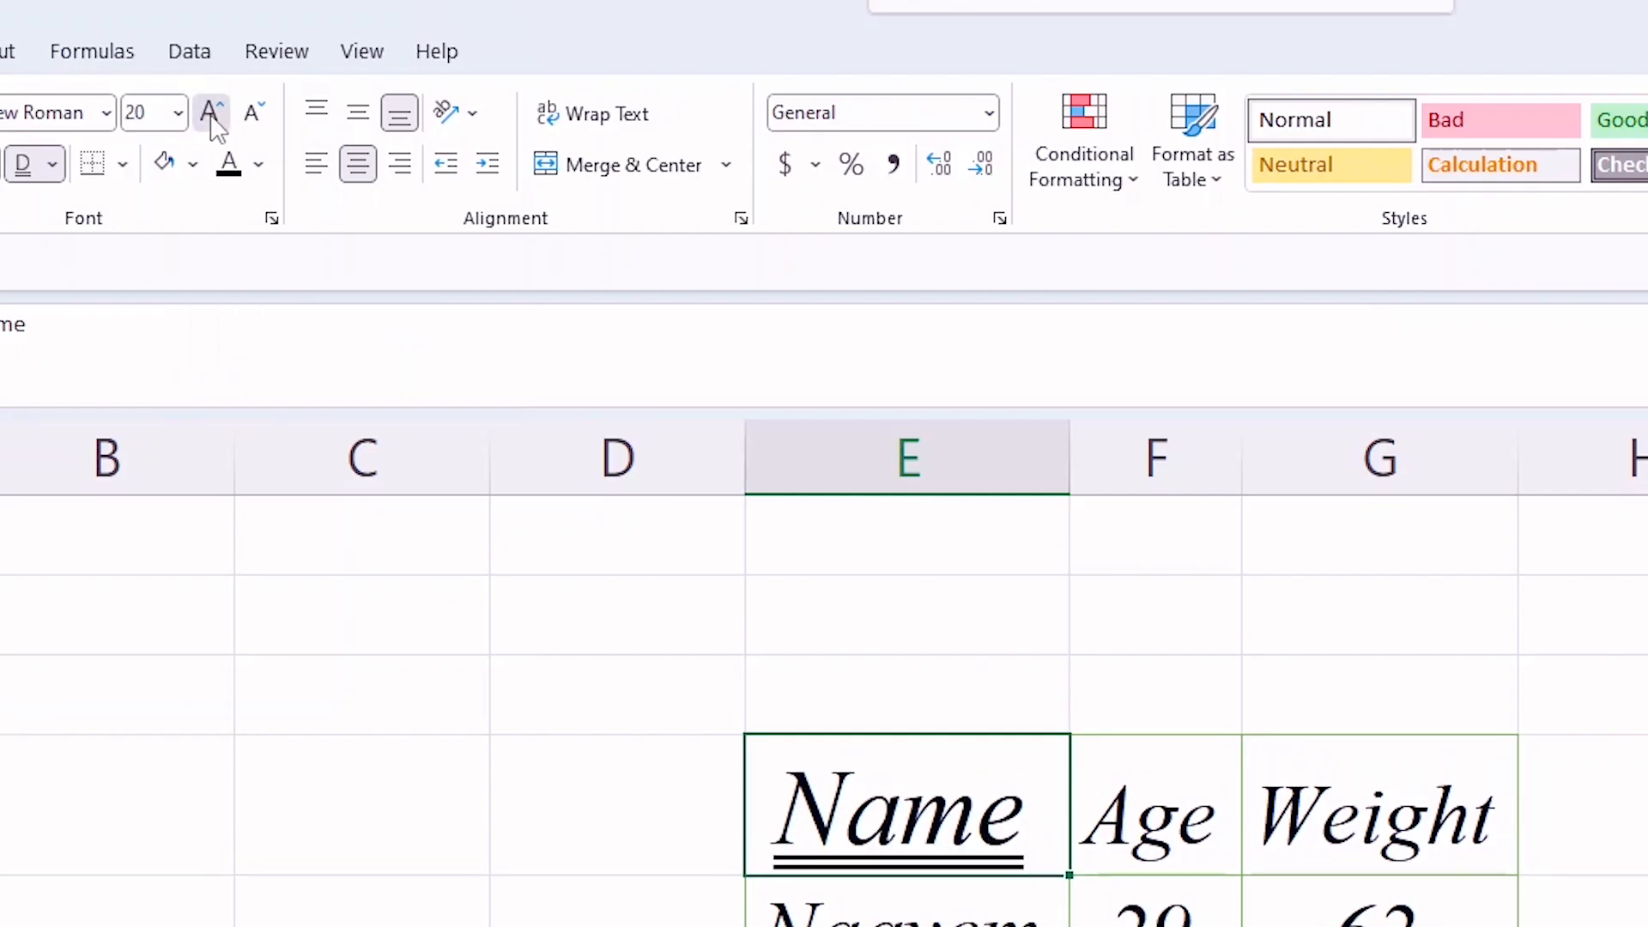
Step: Decrease the font size of the Name heading in E8 incrementally down to 9
click(249, 115)
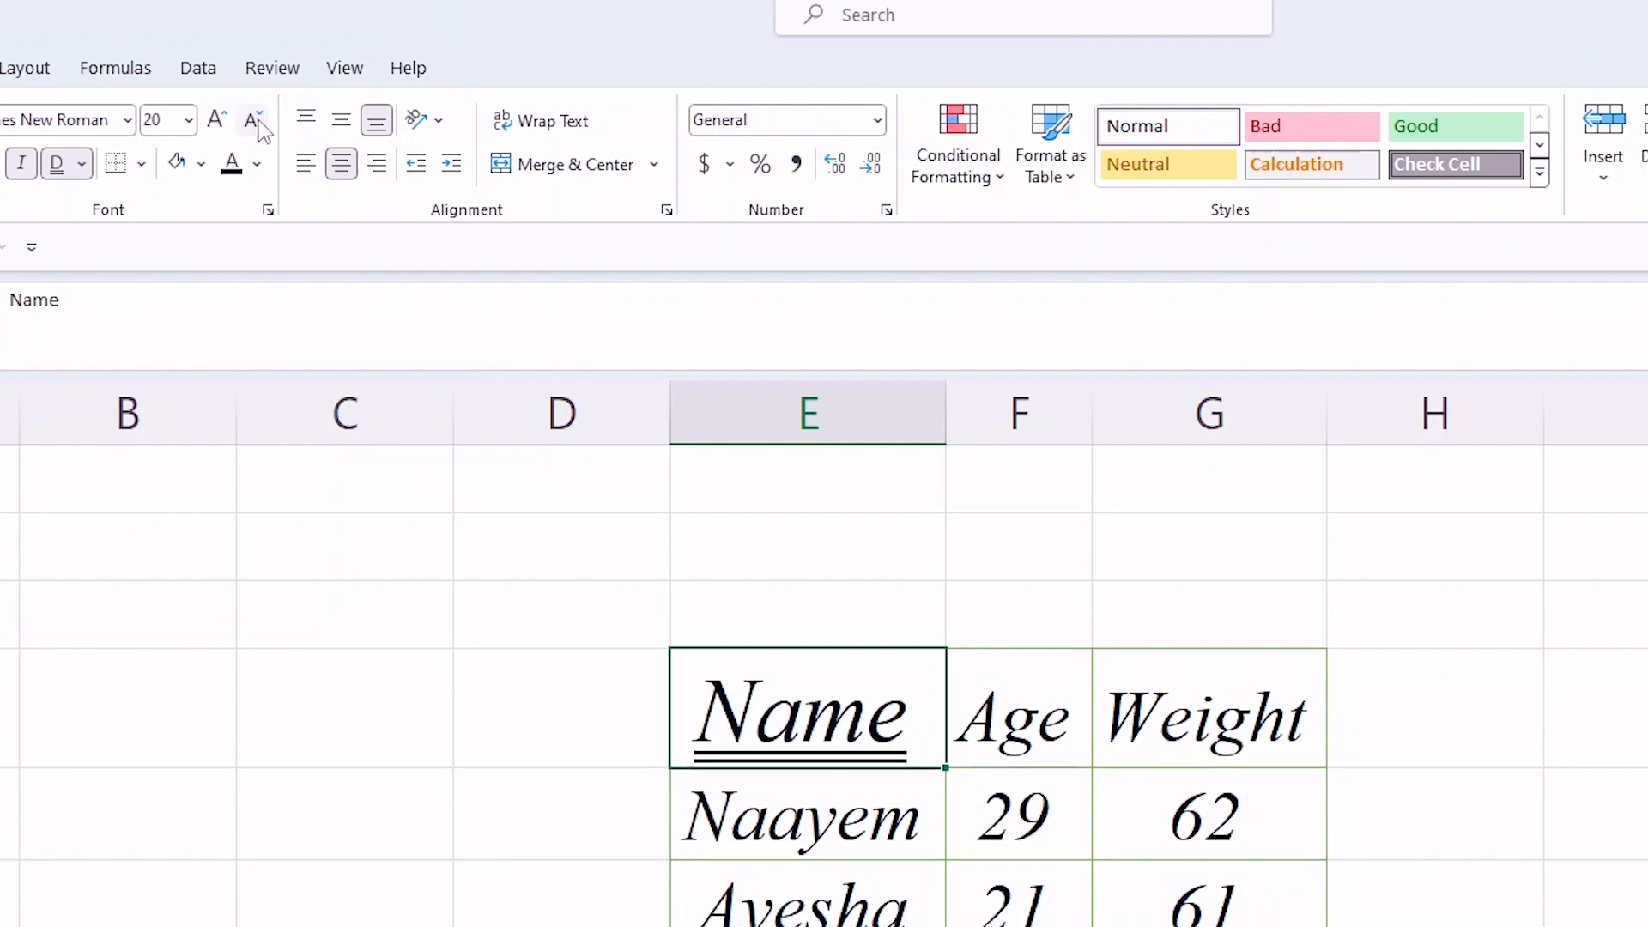
click(257, 124)
click(258, 125)
click(257, 125)
click(258, 124)
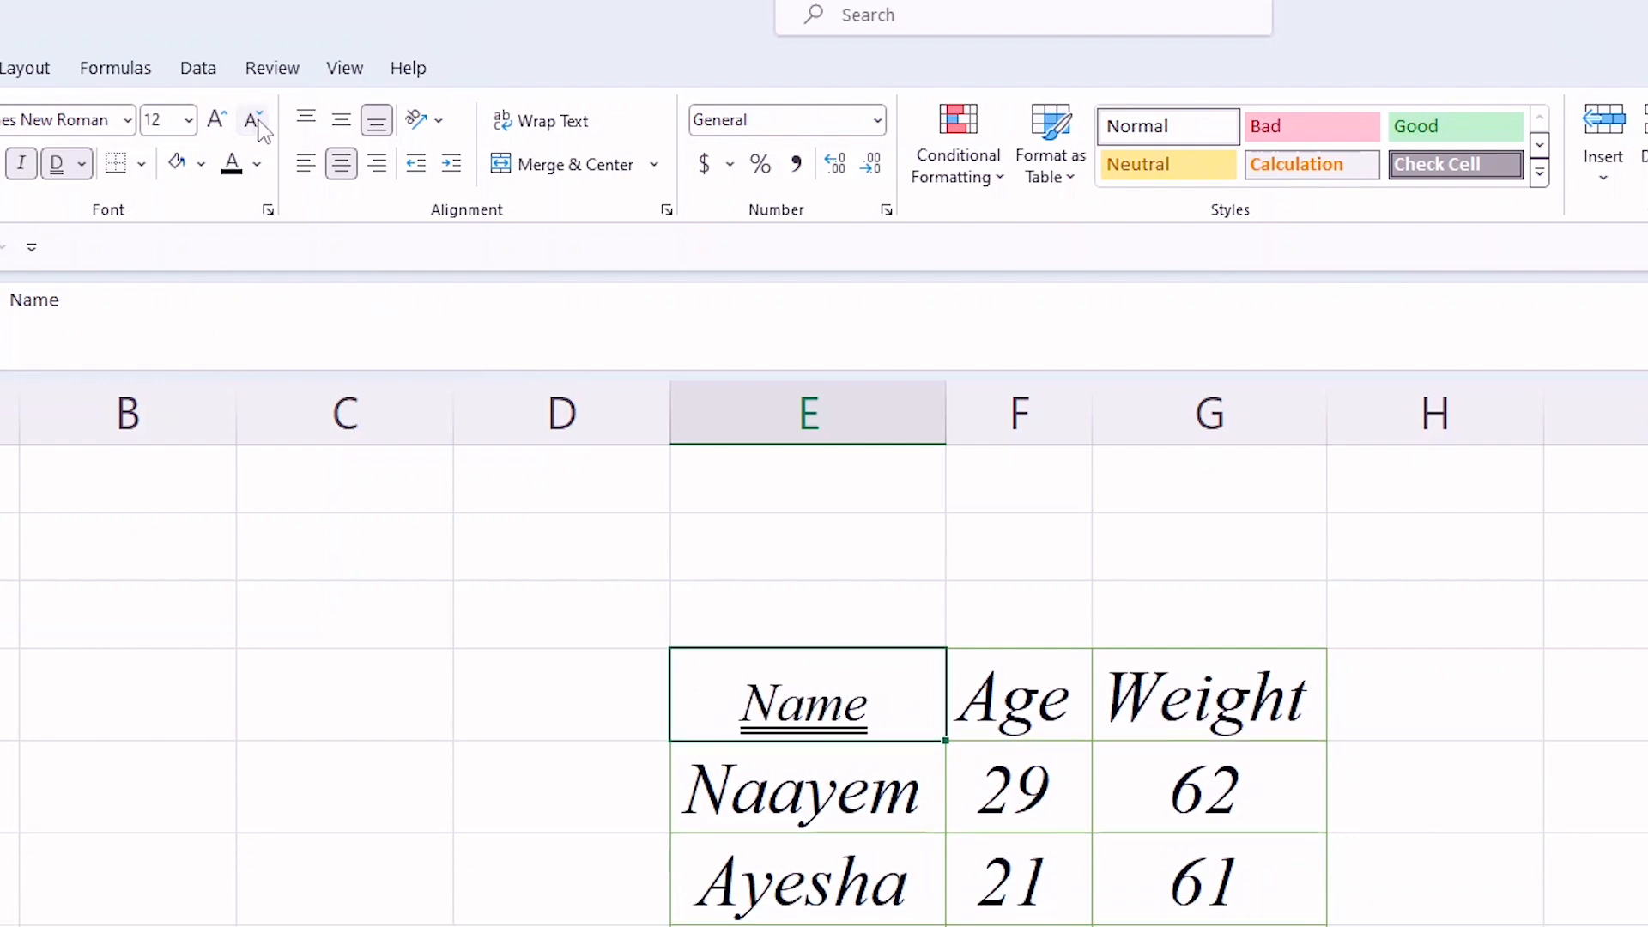
click(258, 125)
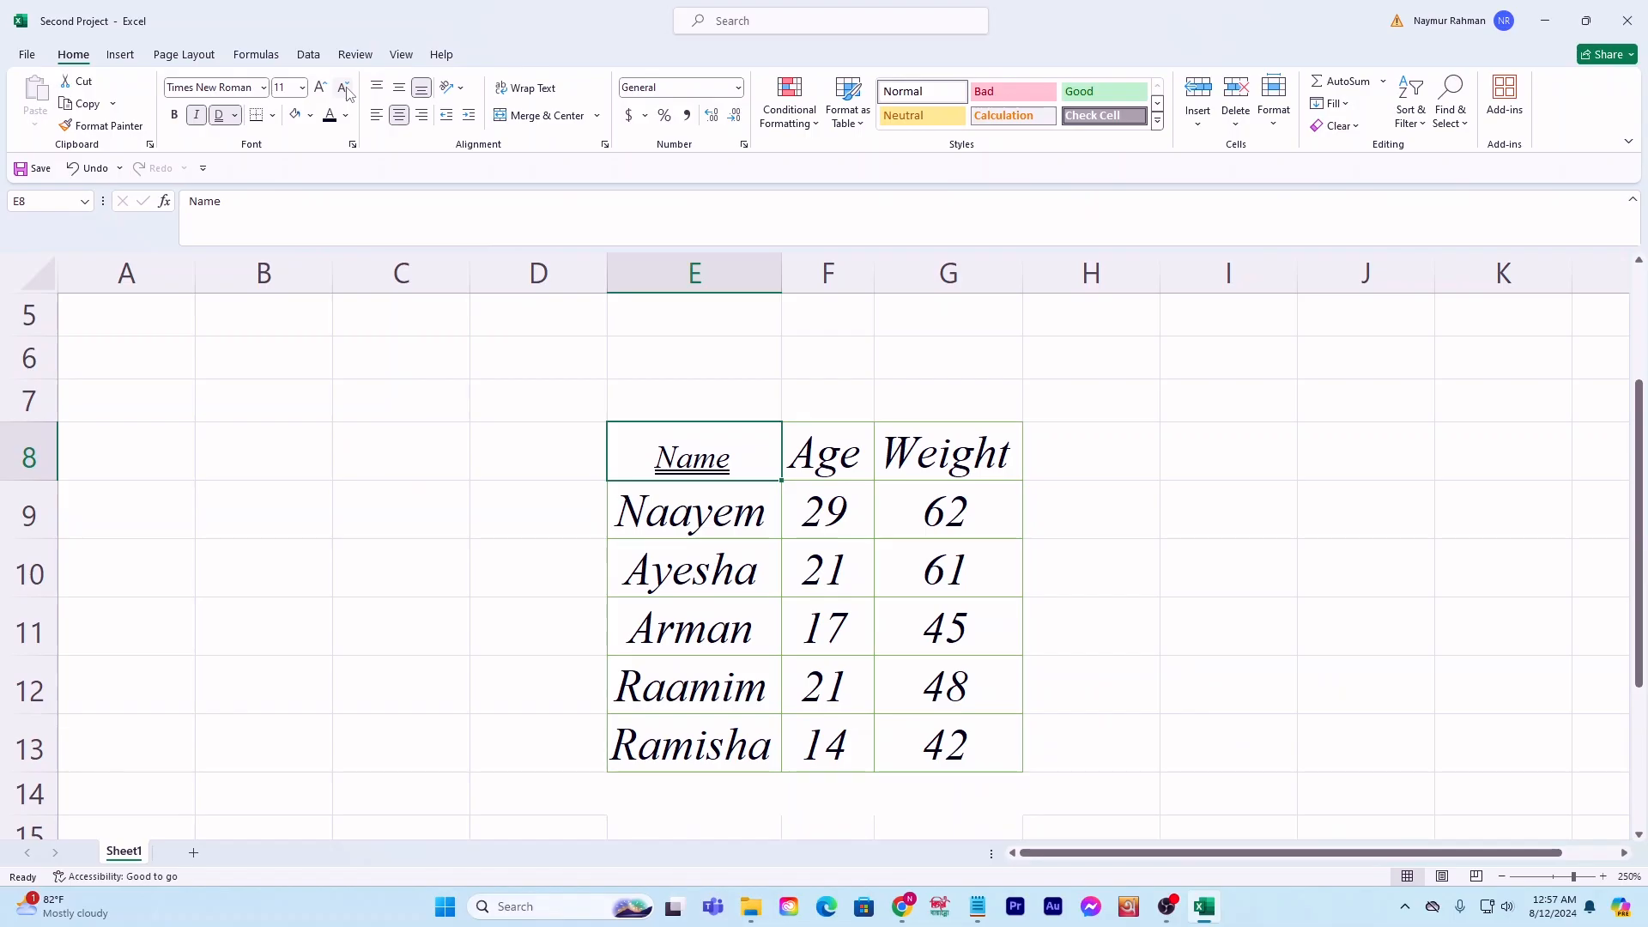
click(345, 90)
click(344, 91)
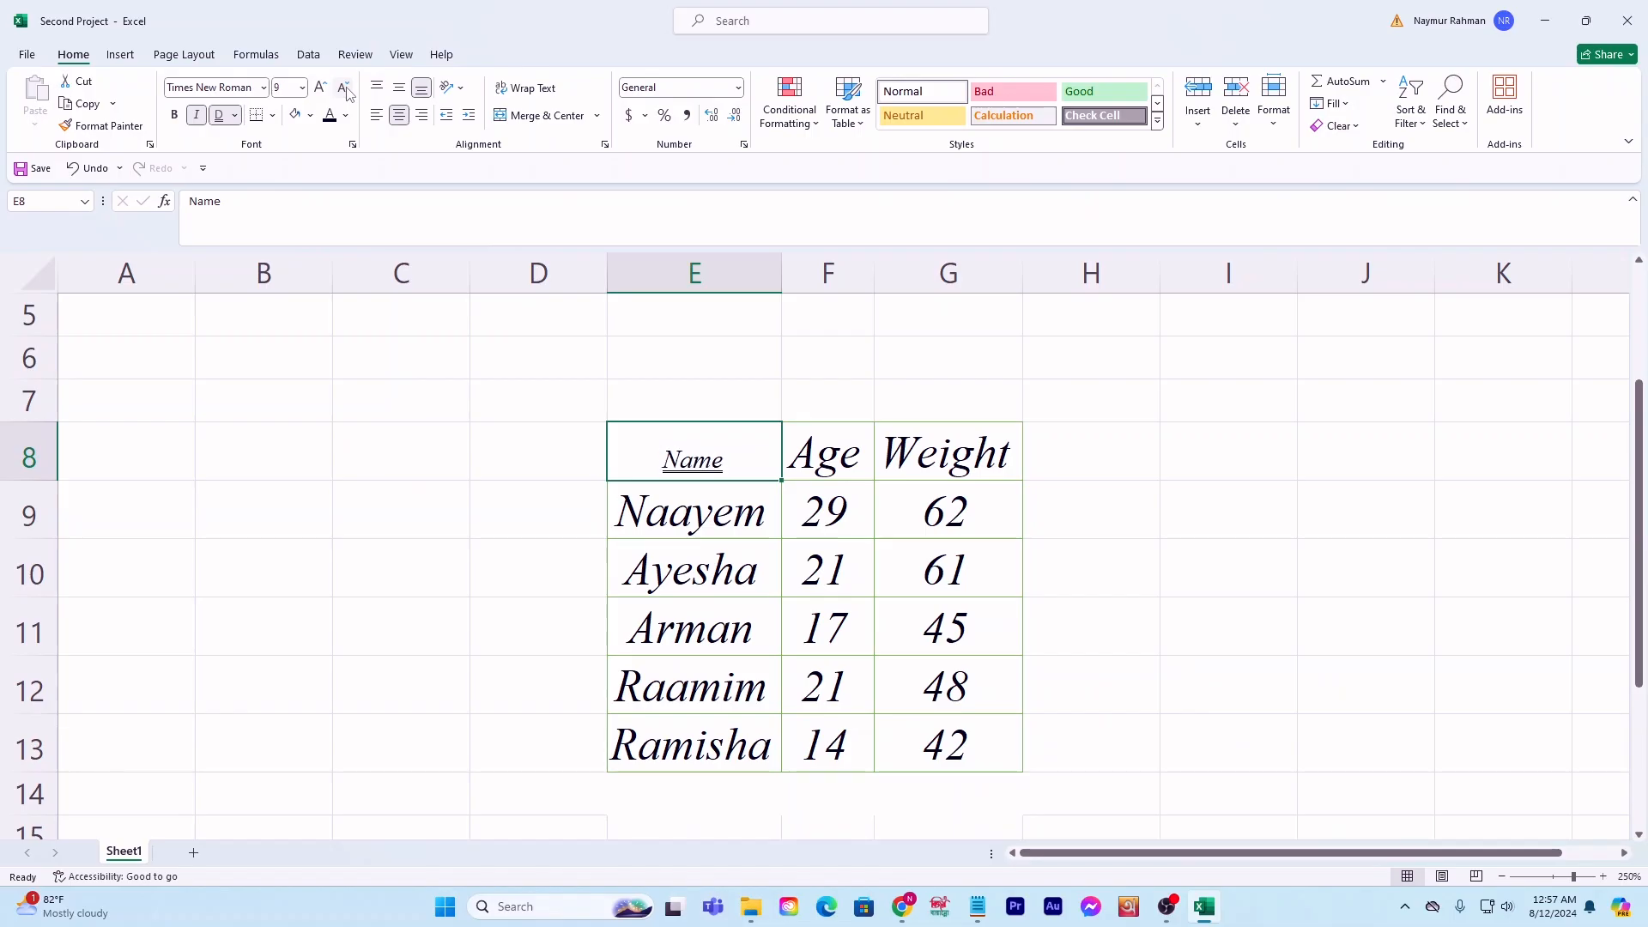
click(343, 92)
Step: Increase the Name heading's font size in E8 incrementally back up to 18
click(322, 91)
click(322, 91)
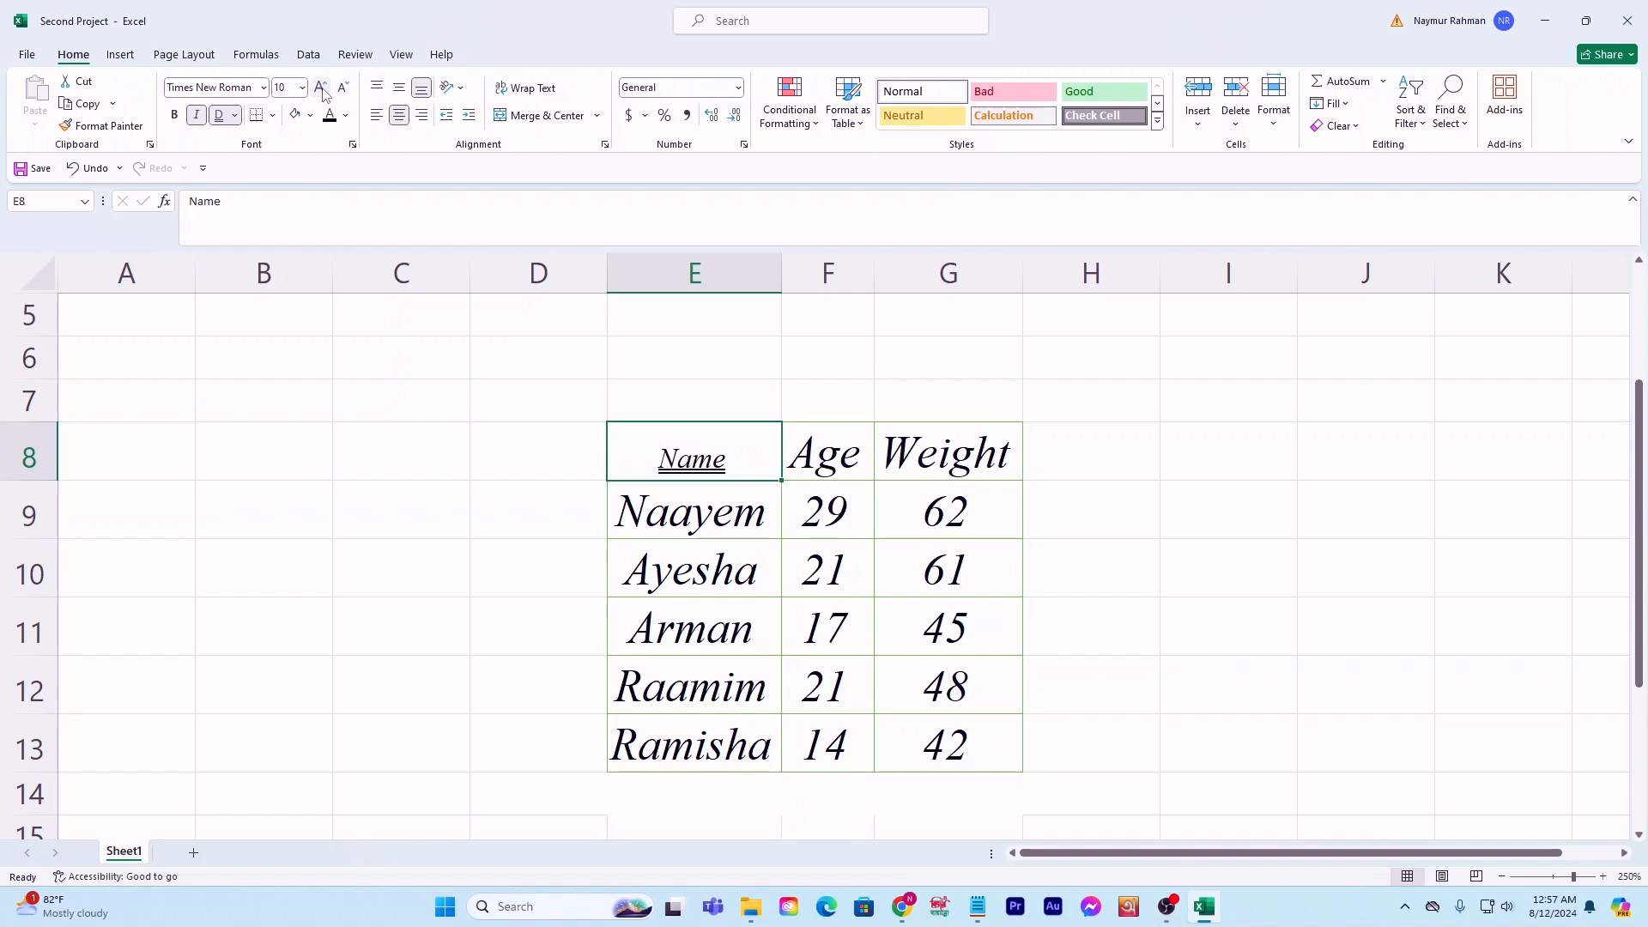
click(322, 91)
click(322, 91)
click(322, 90)
click(323, 89)
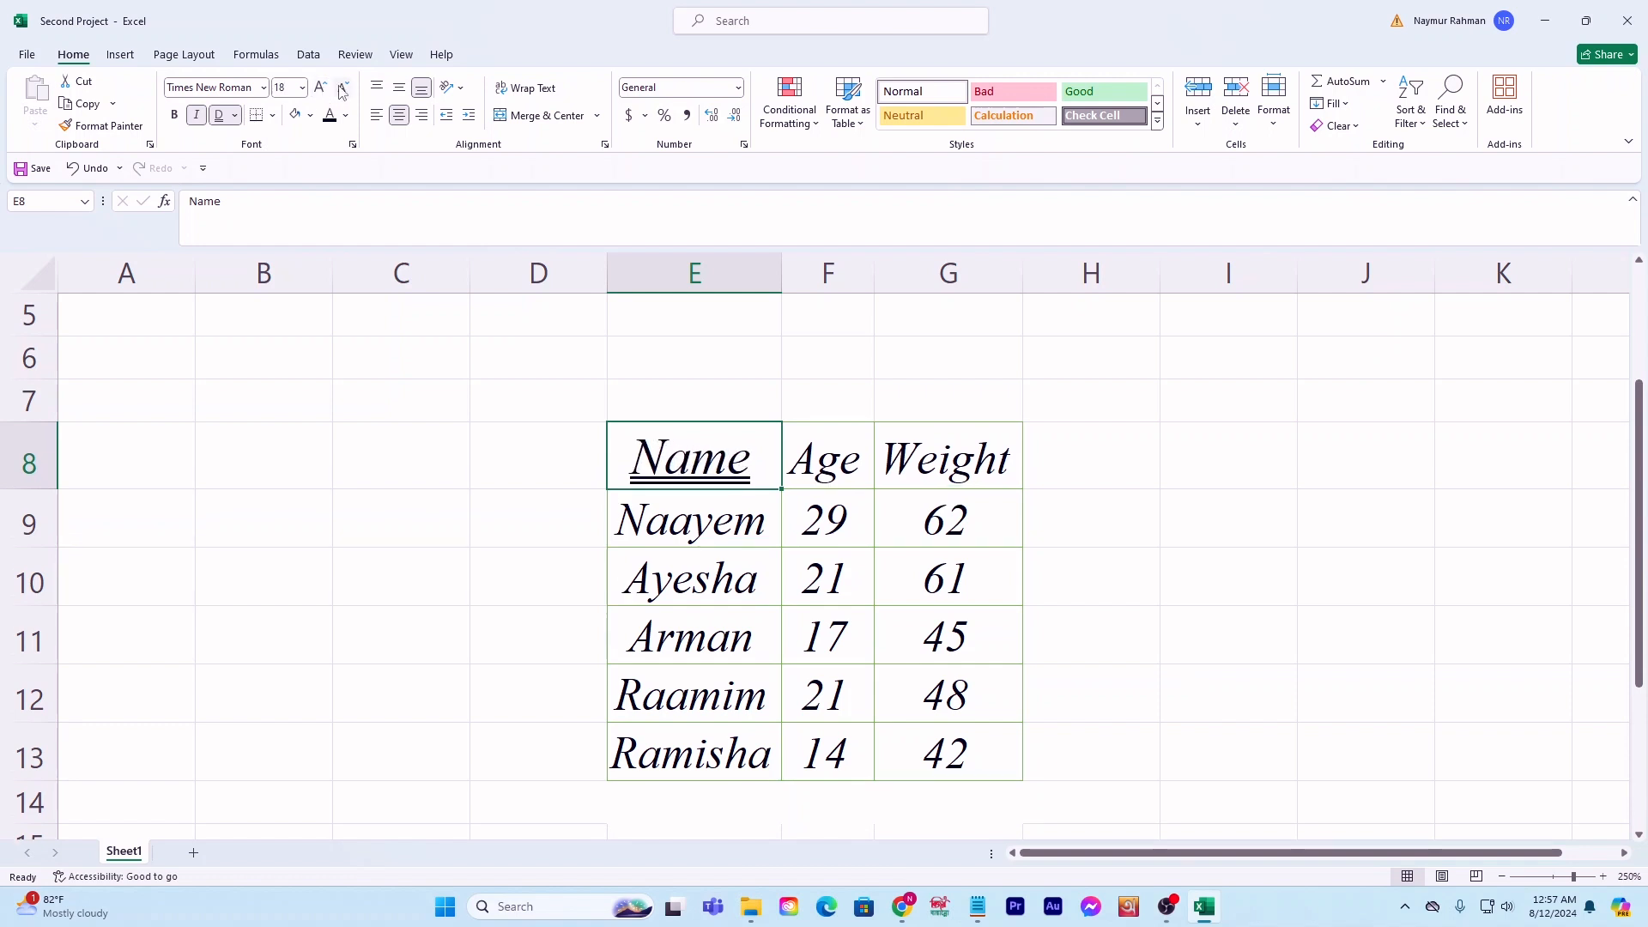
Step: Decrease the Name heading's font size in E8 again, incrementally down to 10
click(347, 87)
click(345, 90)
click(345, 90)
click(345, 90)
click(345, 89)
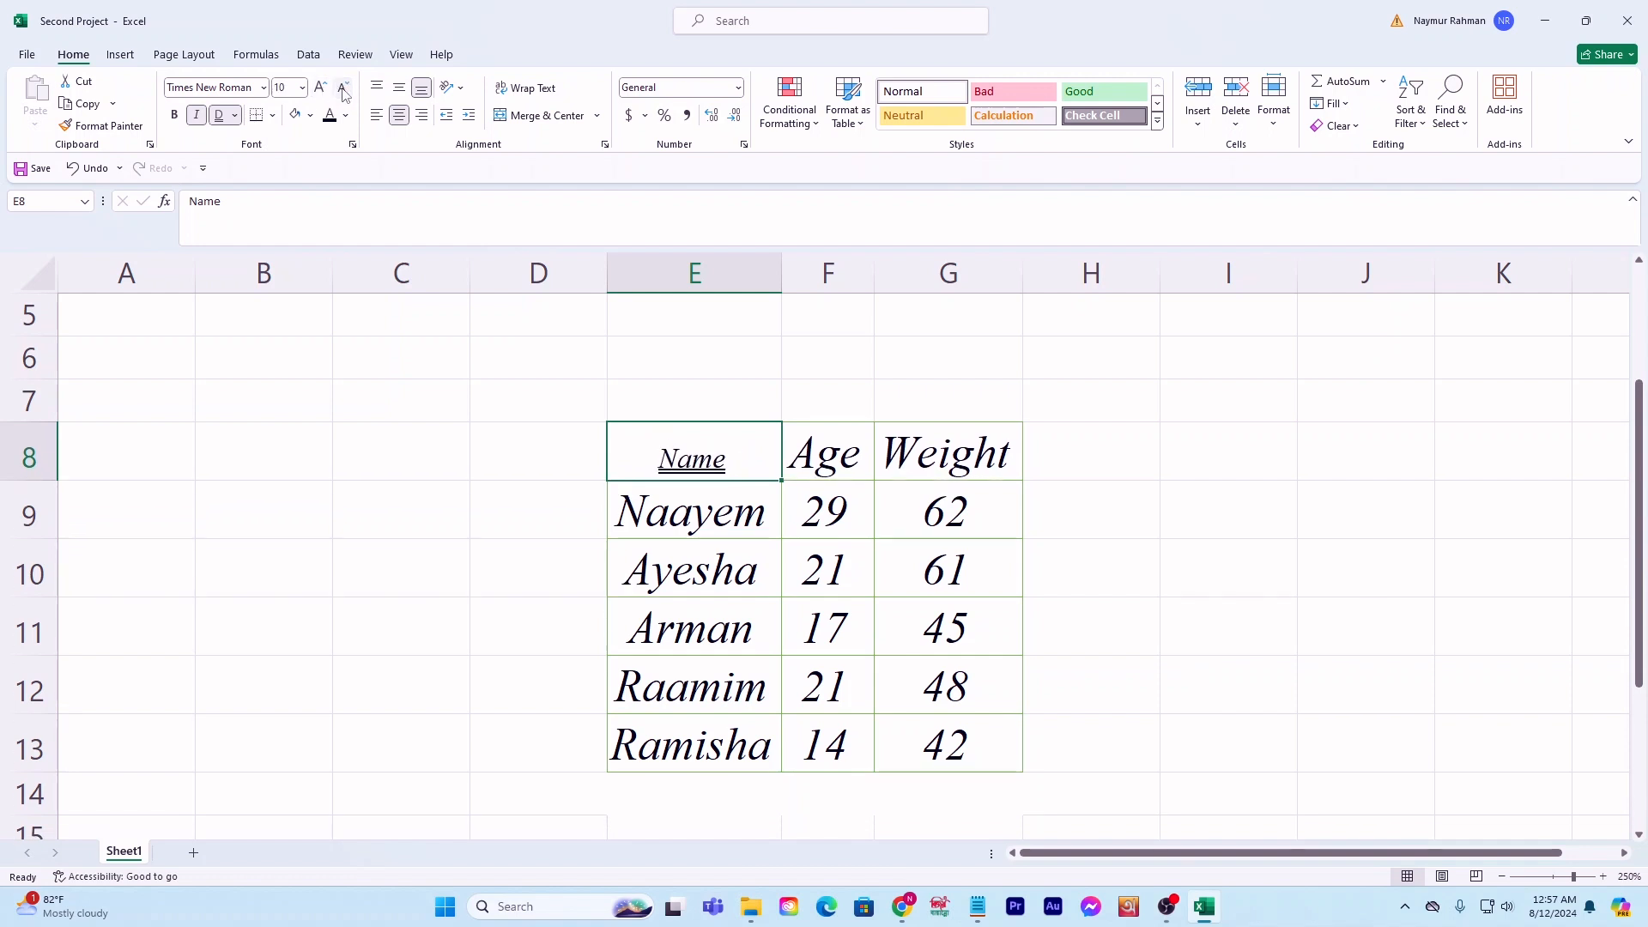
click(345, 89)
Step: Enlarge the Name heading in E8 to font size 18 and deselect the cell
click(327, 91)
click(327, 91)
click(327, 91)
click(328, 91)
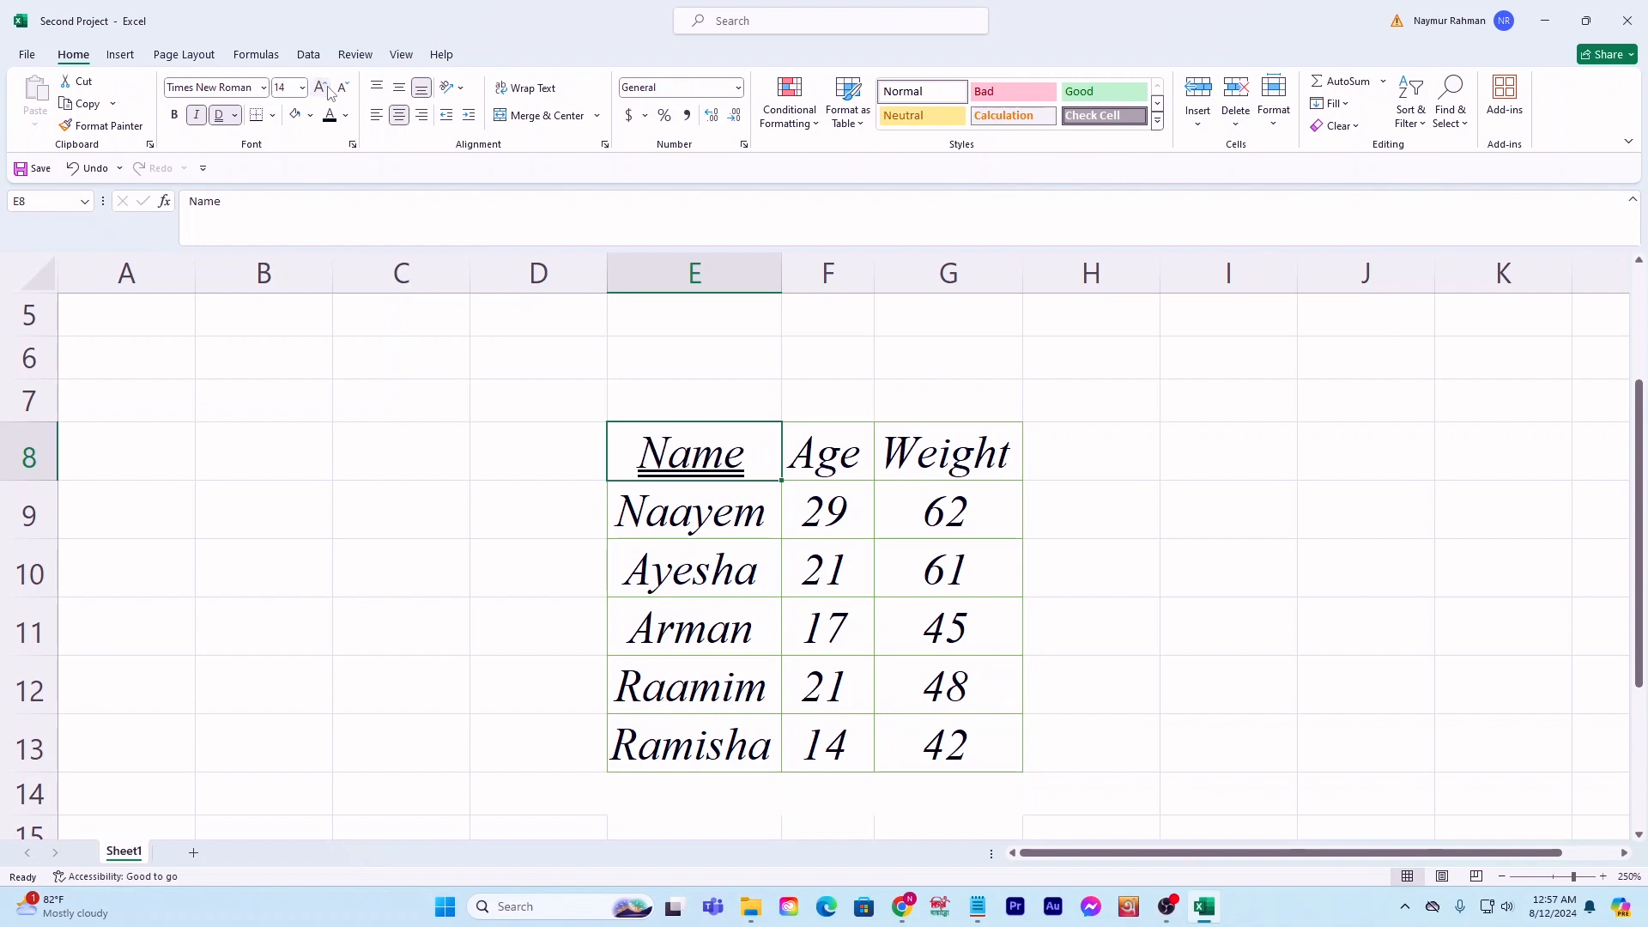
click(330, 91)
click(330, 91)
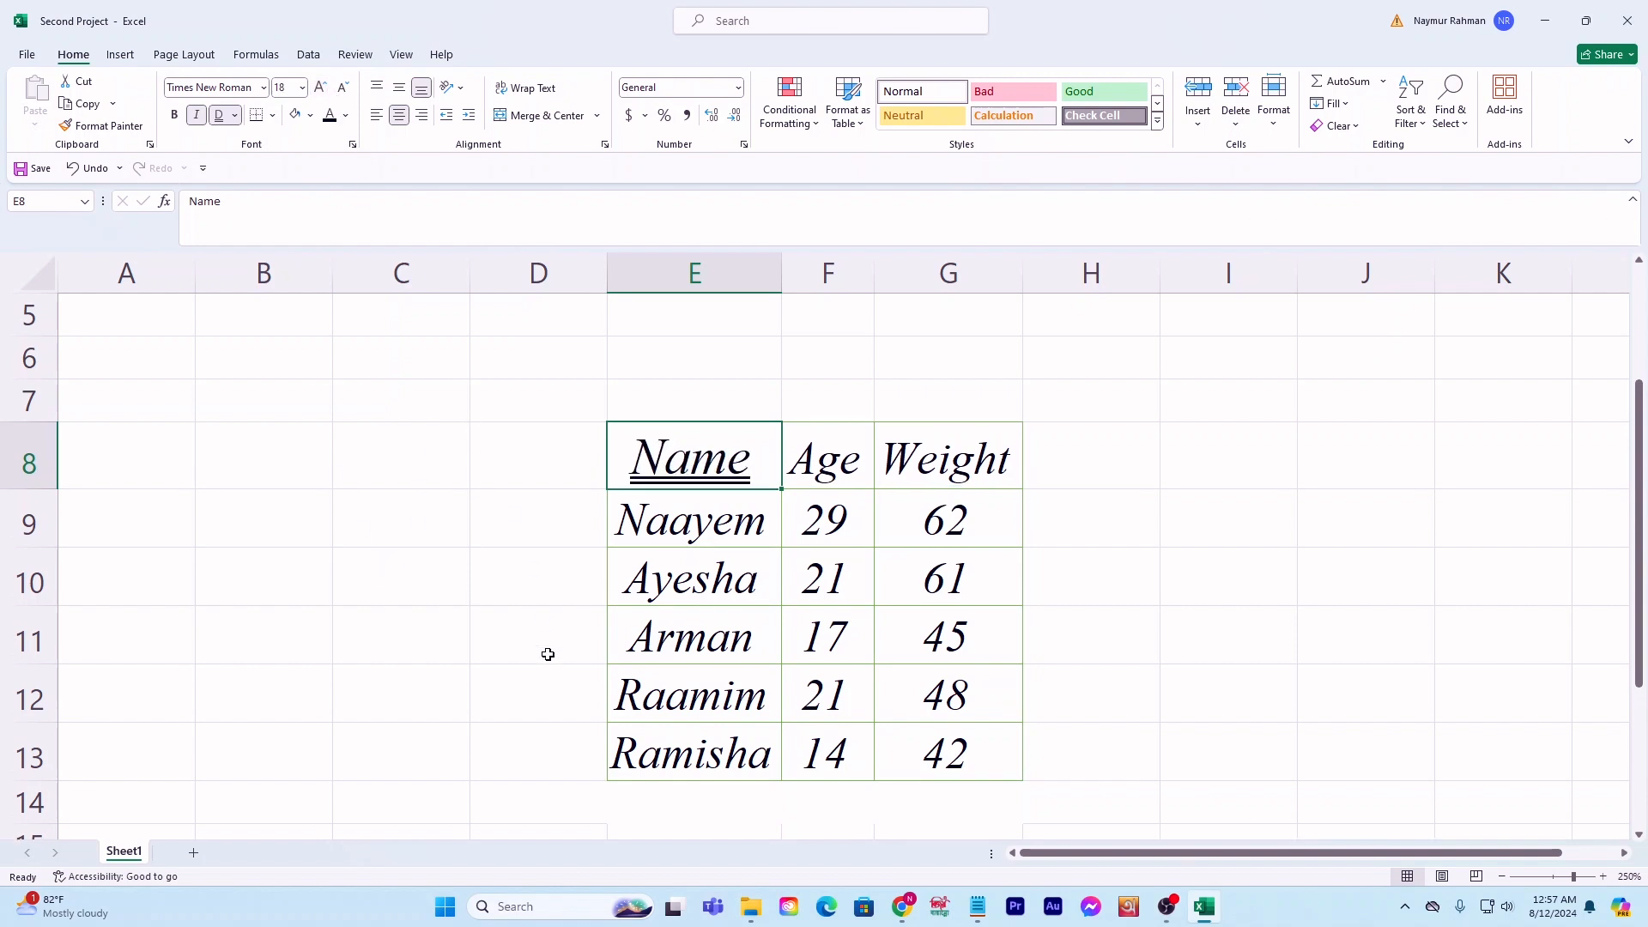
click(506, 620)
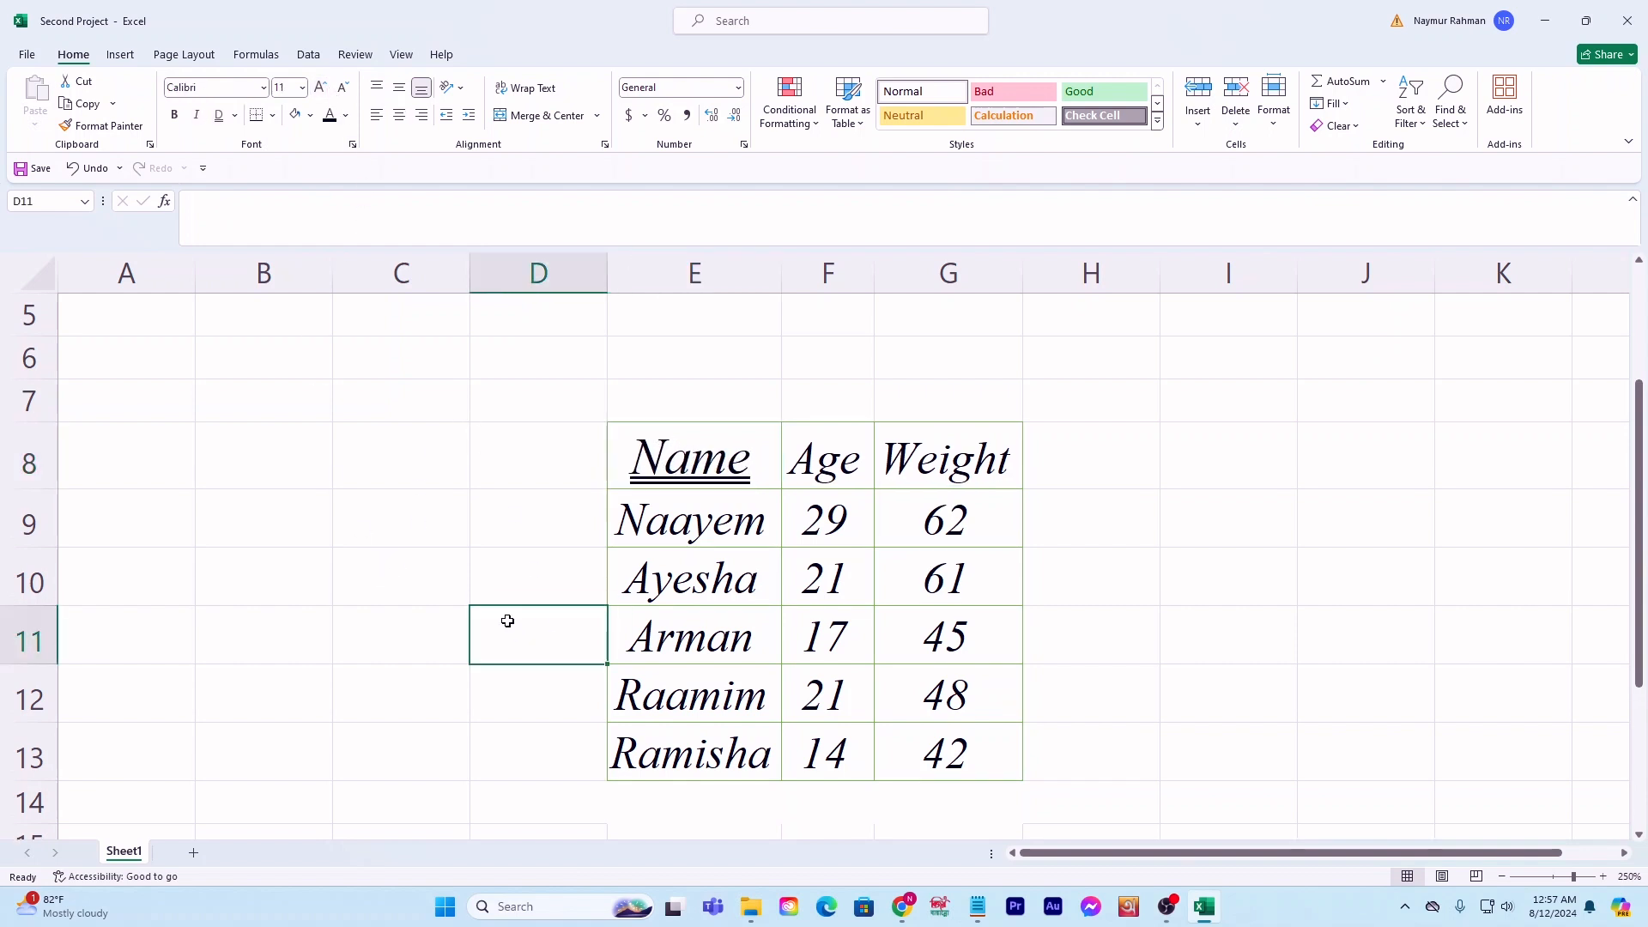